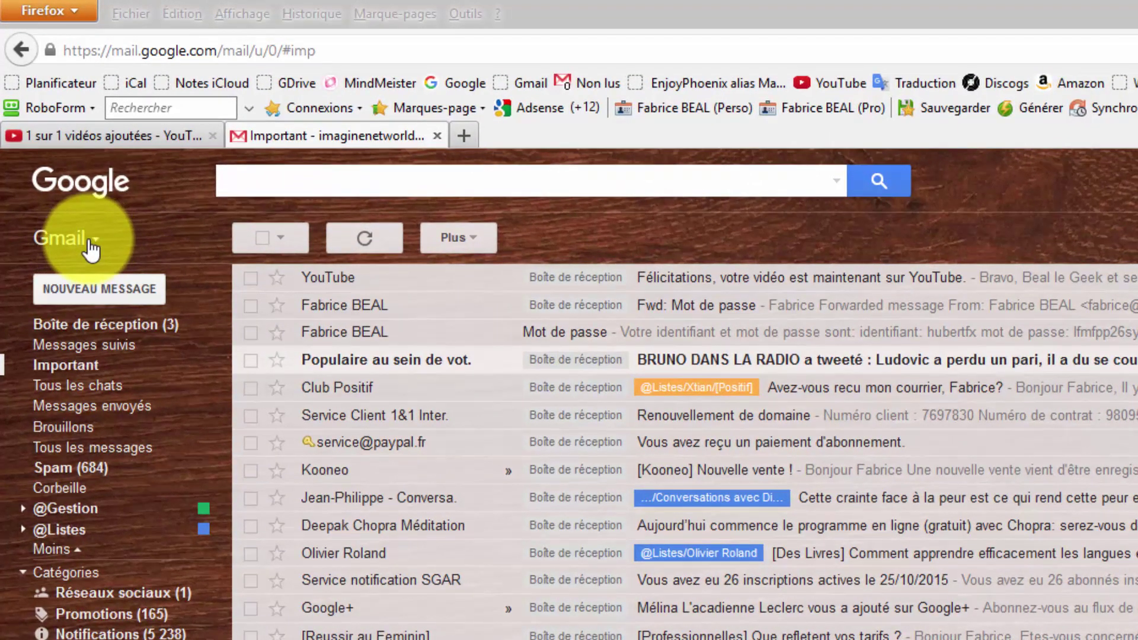
- Switch from Gmail to the Contacts list
click(94, 245)
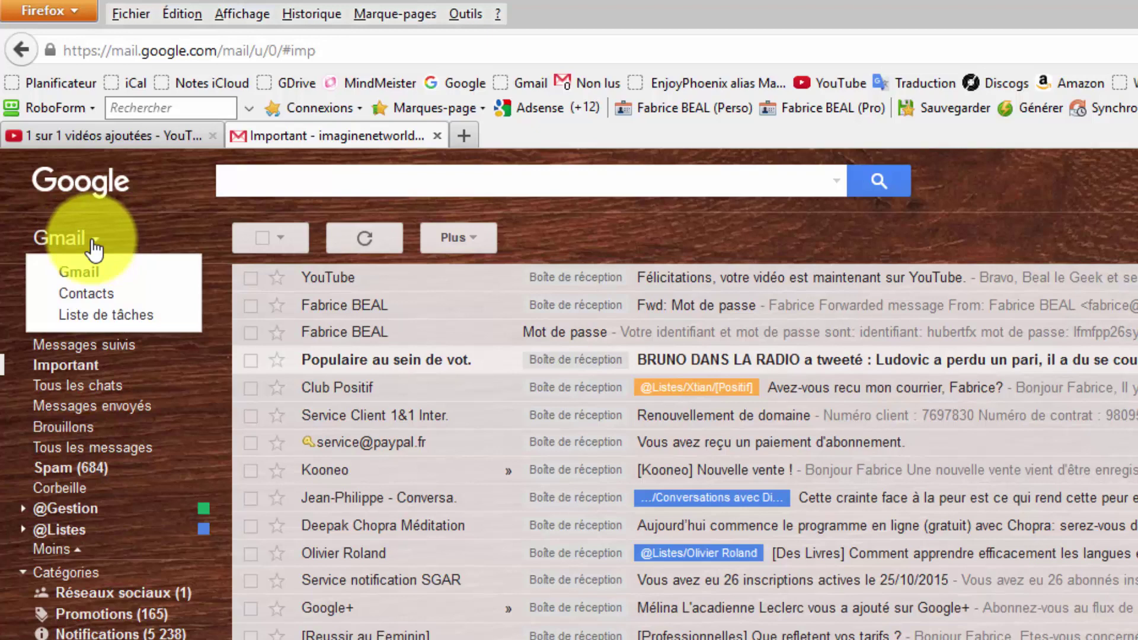
click(93, 300)
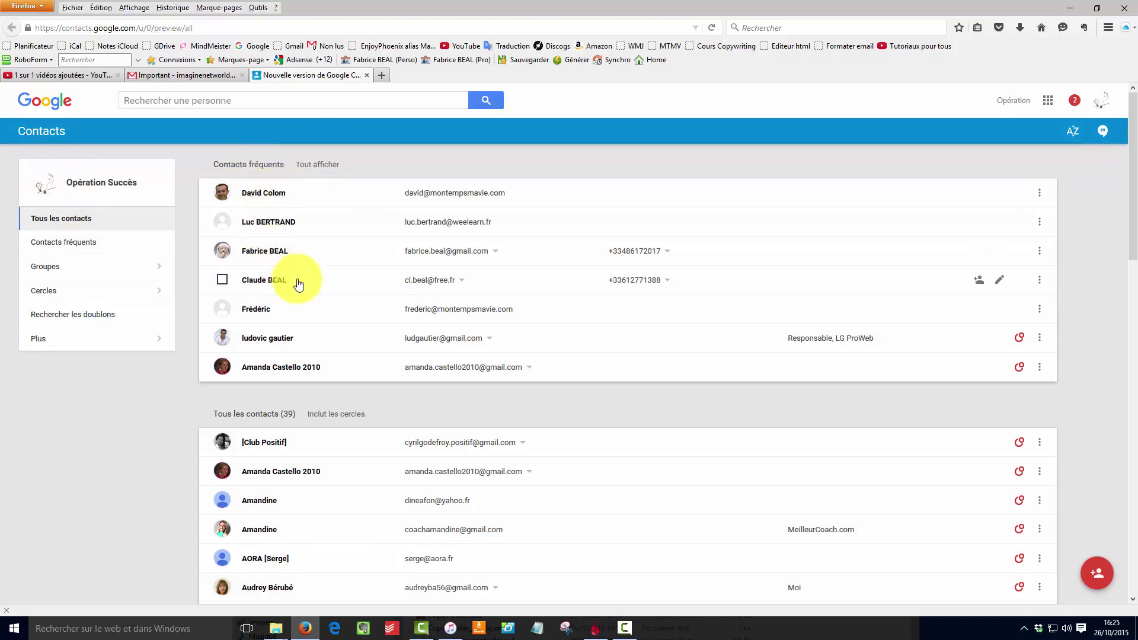
- Look through the frequent contacts and the complete list of all contacts, and return to the start of the list
scroll(282, 355, down, 2)
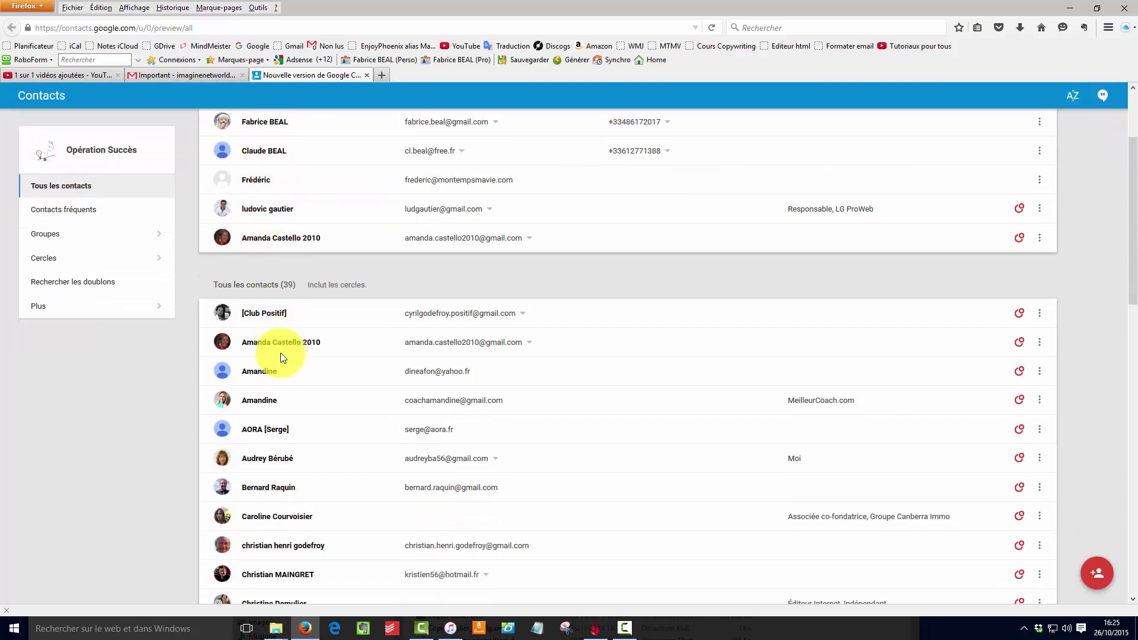
scroll(279, 353, up, 2)
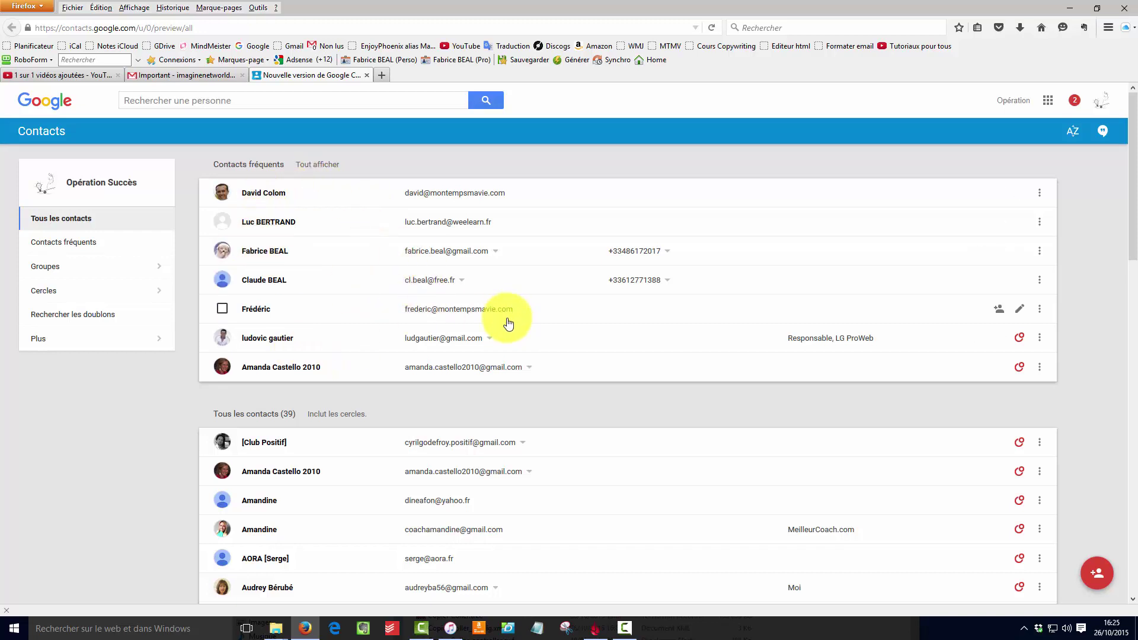
scroll(508, 323, down, 1)
scroll(508, 324, down, 2)
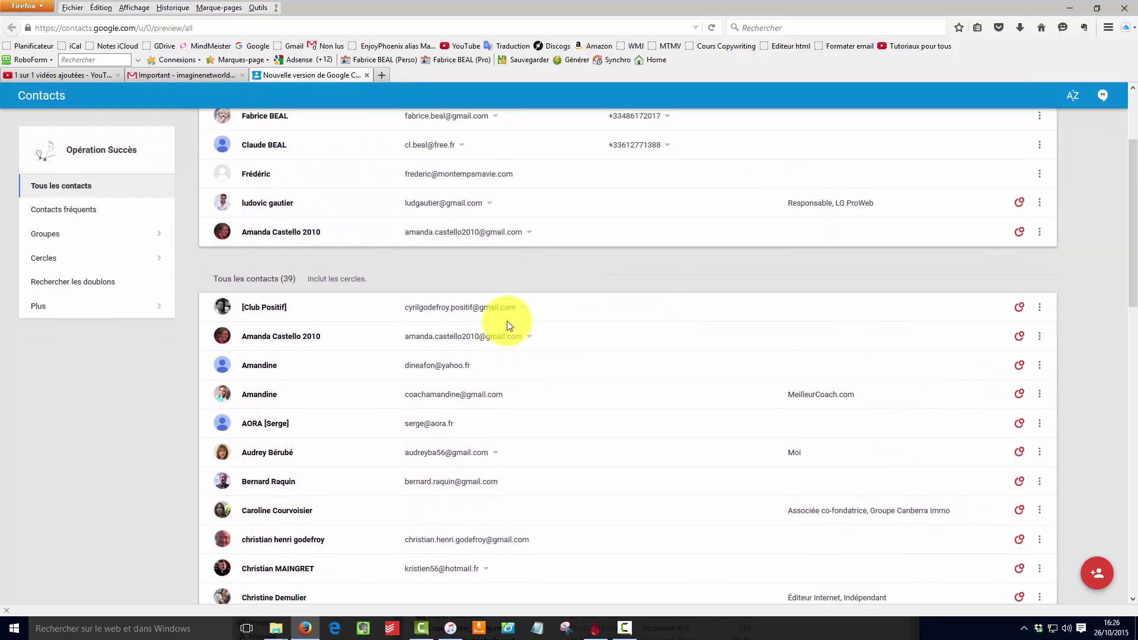
scroll(508, 323, down, 4)
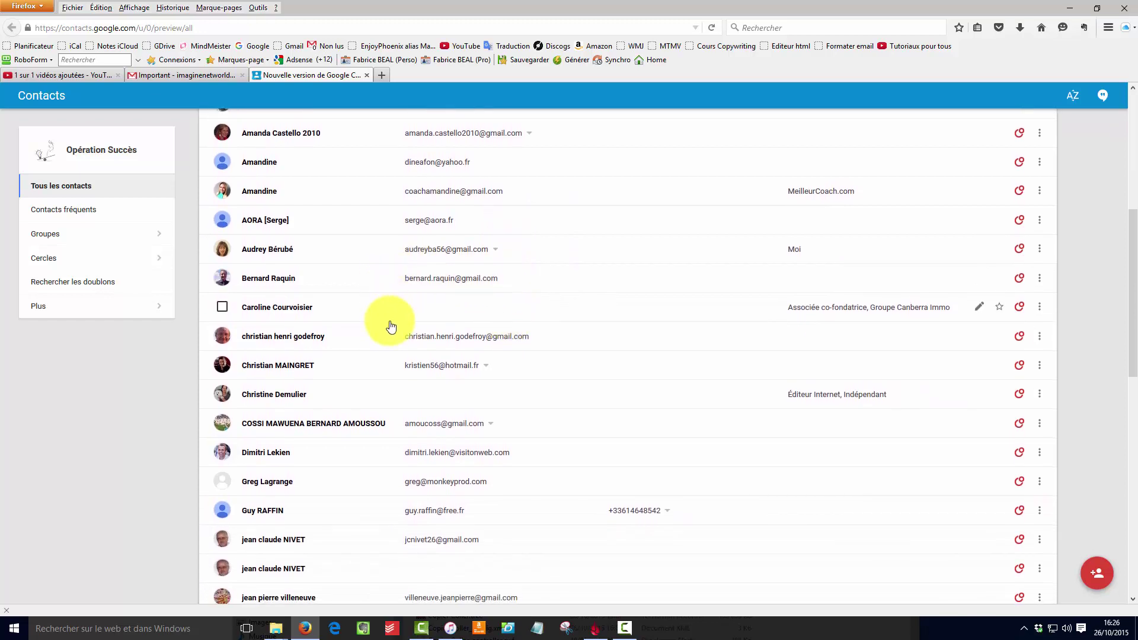
scroll(392, 323, down, 5)
scroll(390, 325, down, 4)
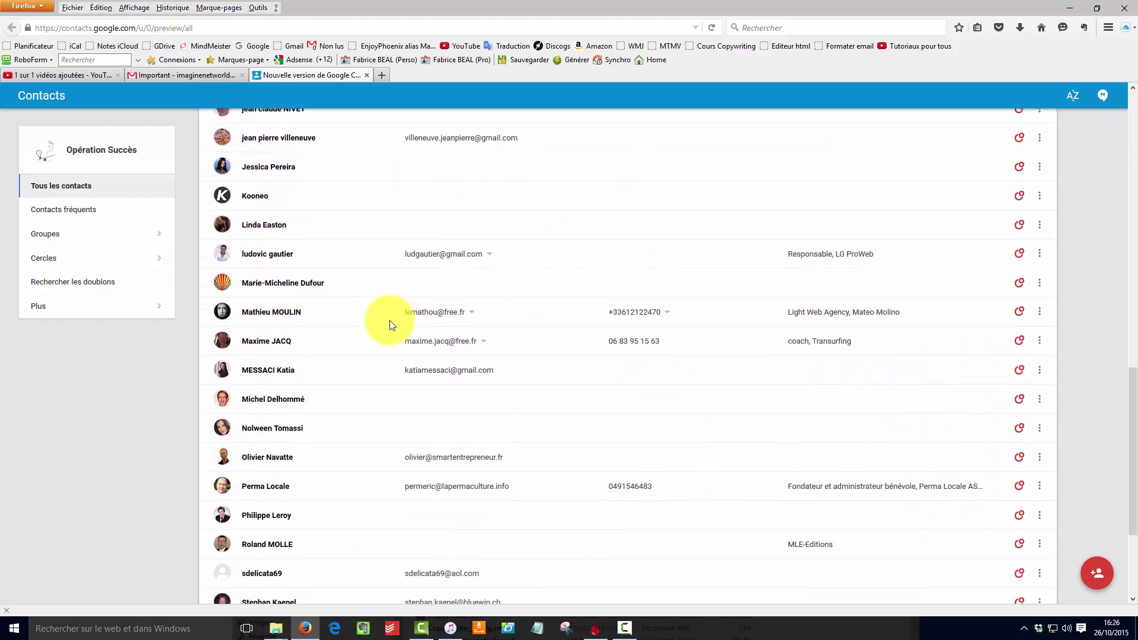
scroll(389, 321, up, 1)
scroll(389, 321, down, 1)
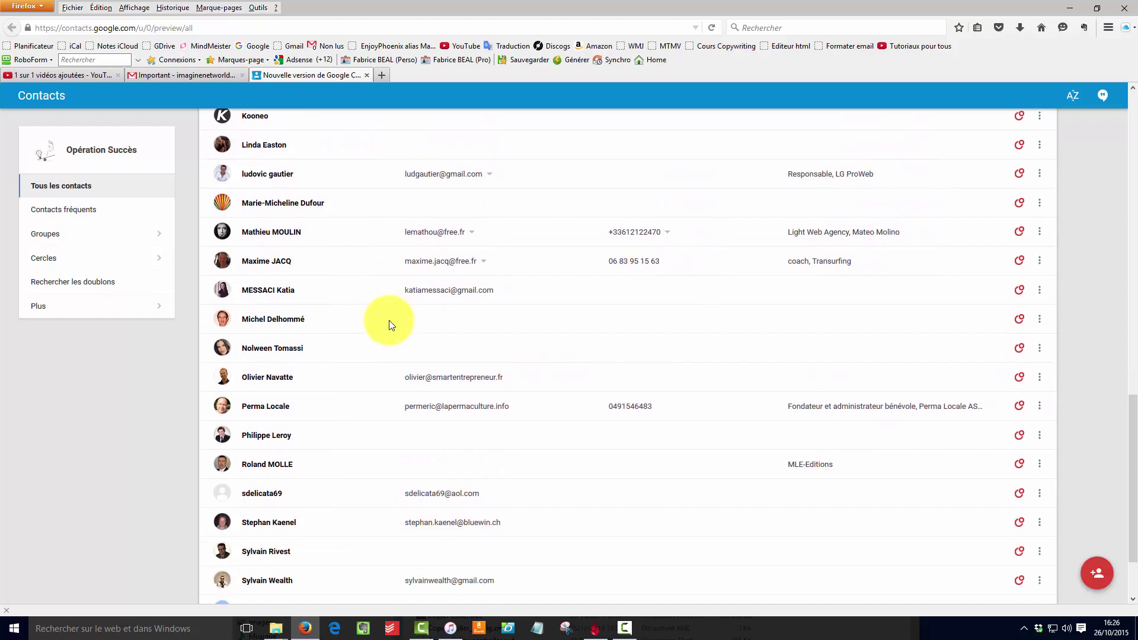
scroll(389, 321, up, 7)
scroll(388, 322, up, 8)
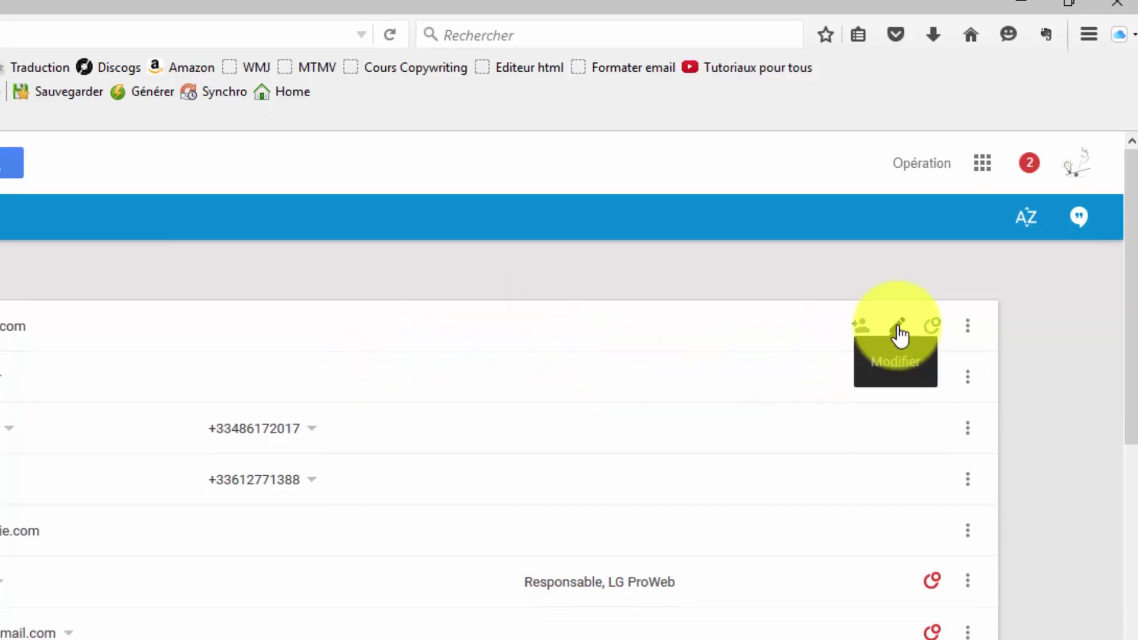
- Examine the first frequent contact's edit form, including the photo picker and the note field, and close it without saving
click(898, 329)
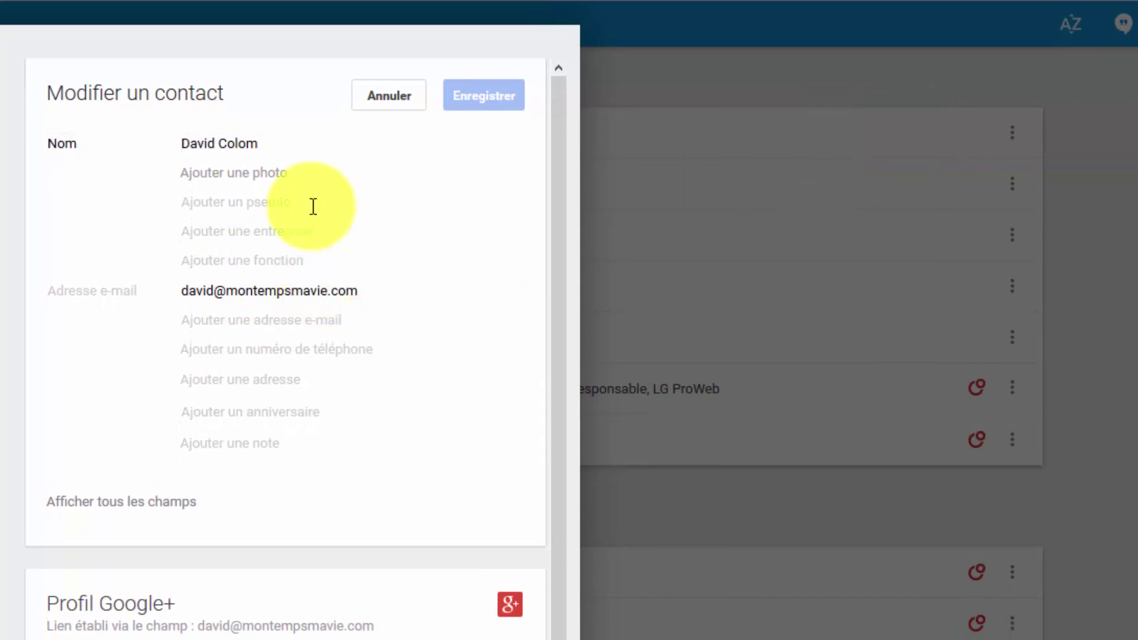
click(243, 176)
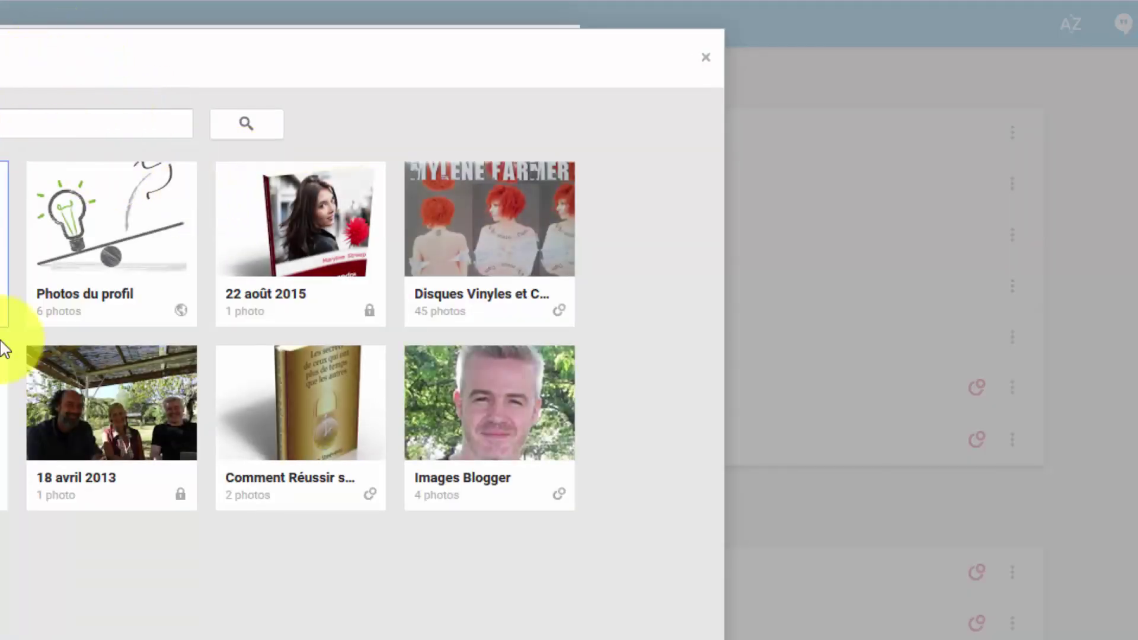
key(Escape)
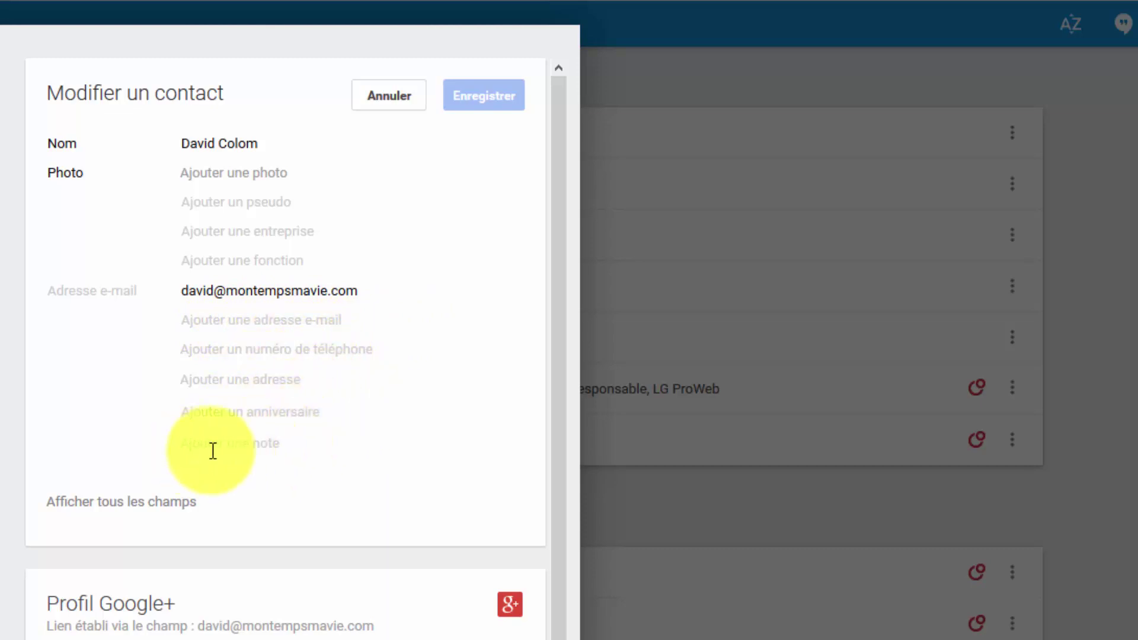
click(269, 444)
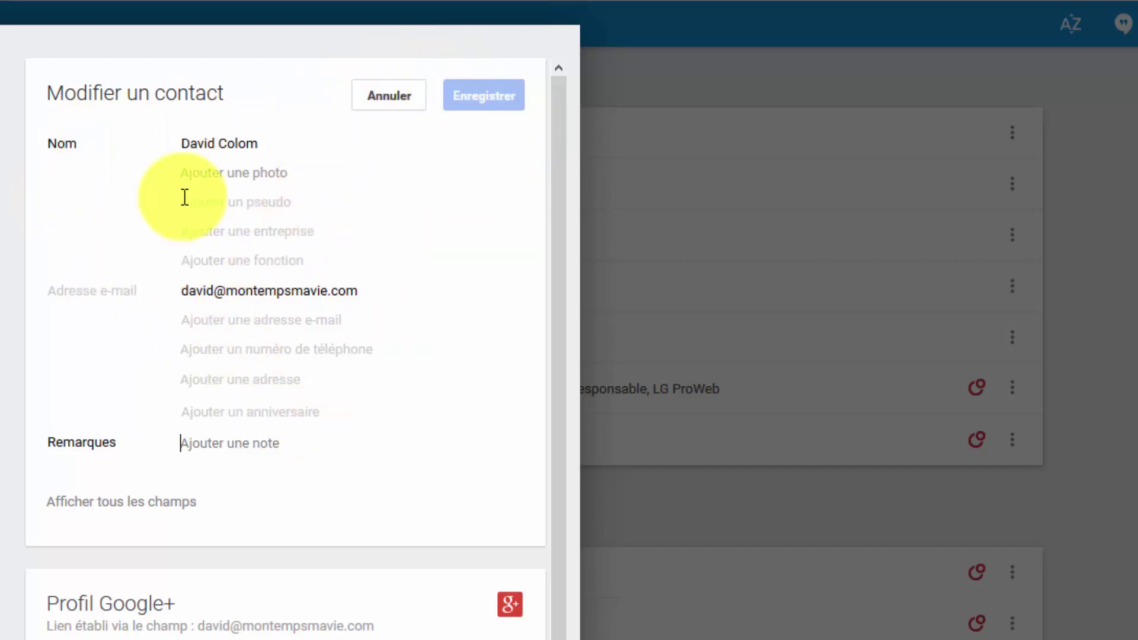
click(394, 102)
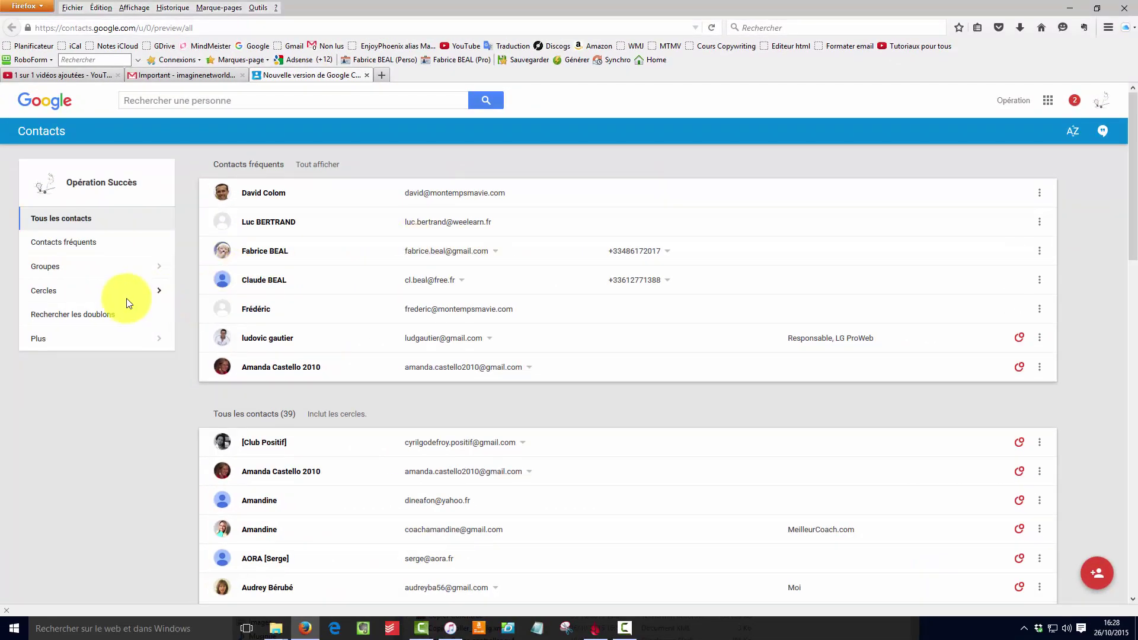
- Search the contacts for duplicates and review every suggested duplicate group
click(77, 318)
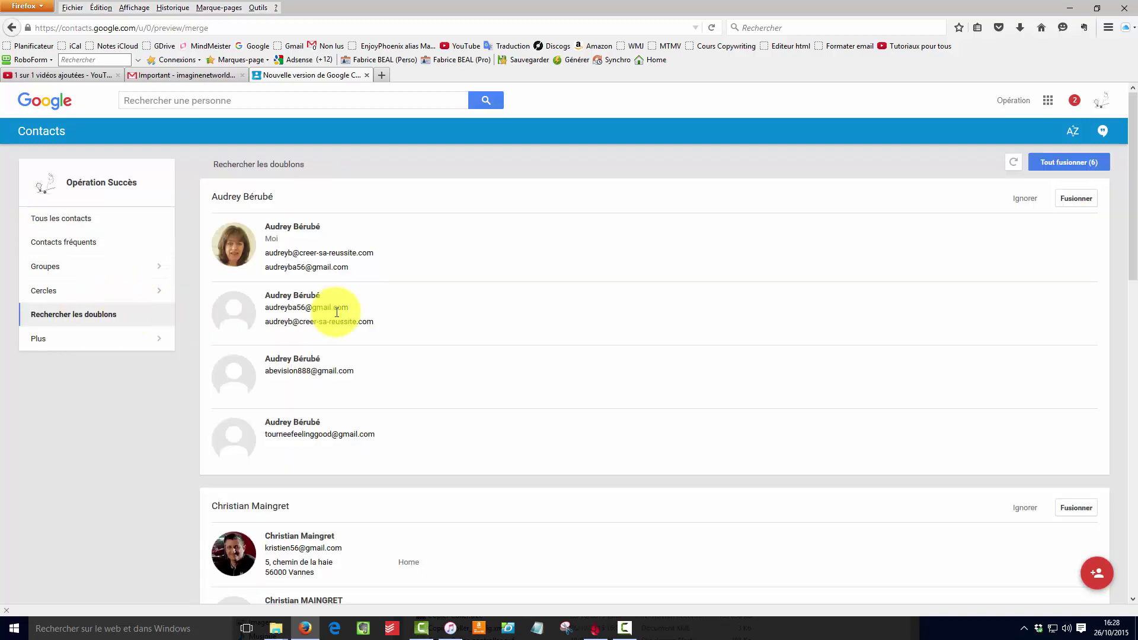
scroll(336, 312, down, 5)
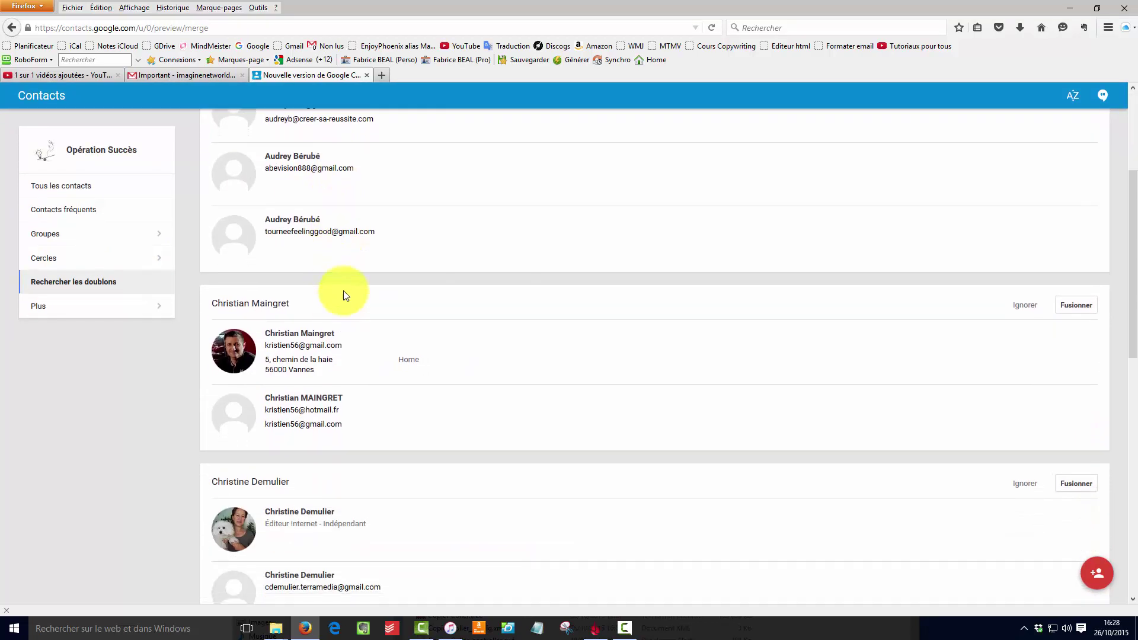
scroll(336, 290, down, 2)
scroll(336, 291, up, 8)
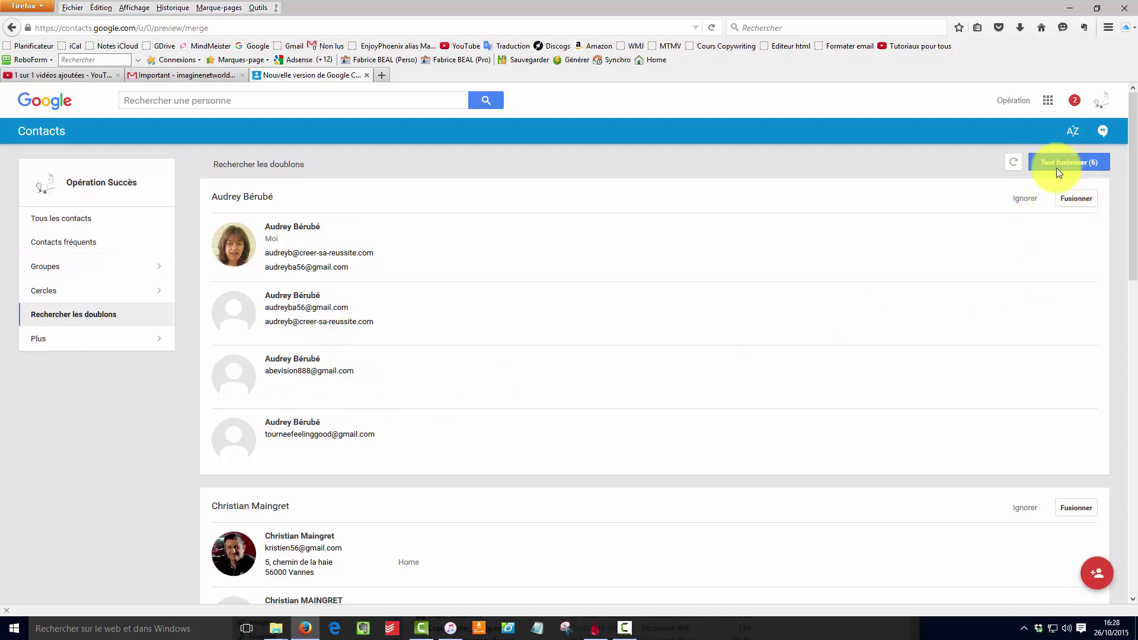
scroll(713, 419, down, 15)
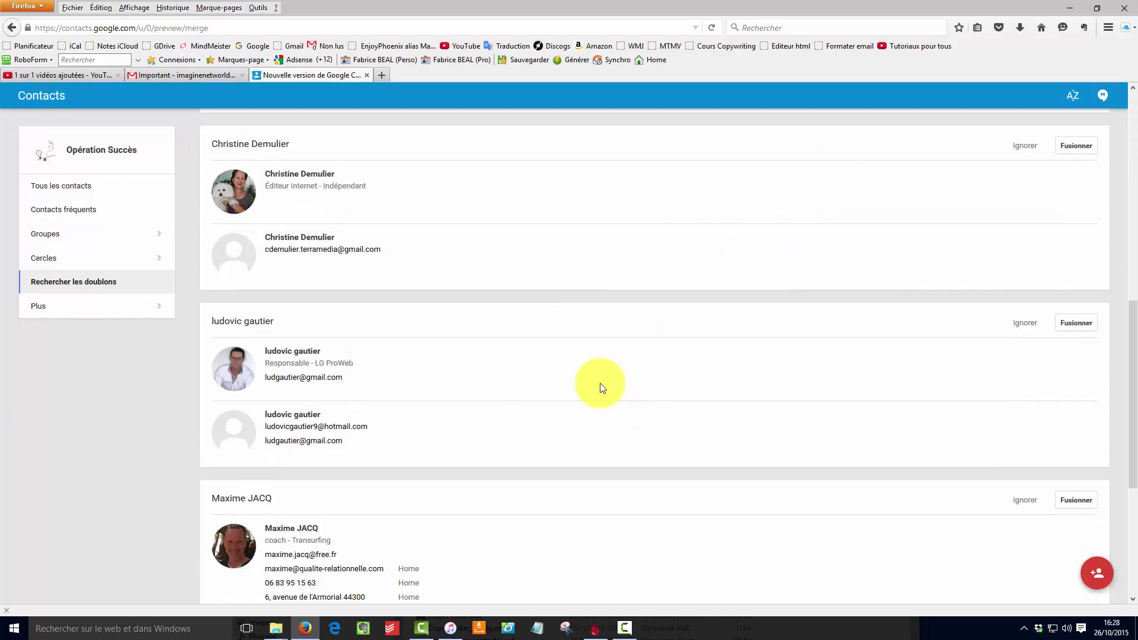
scroll(515, 368, down, 3)
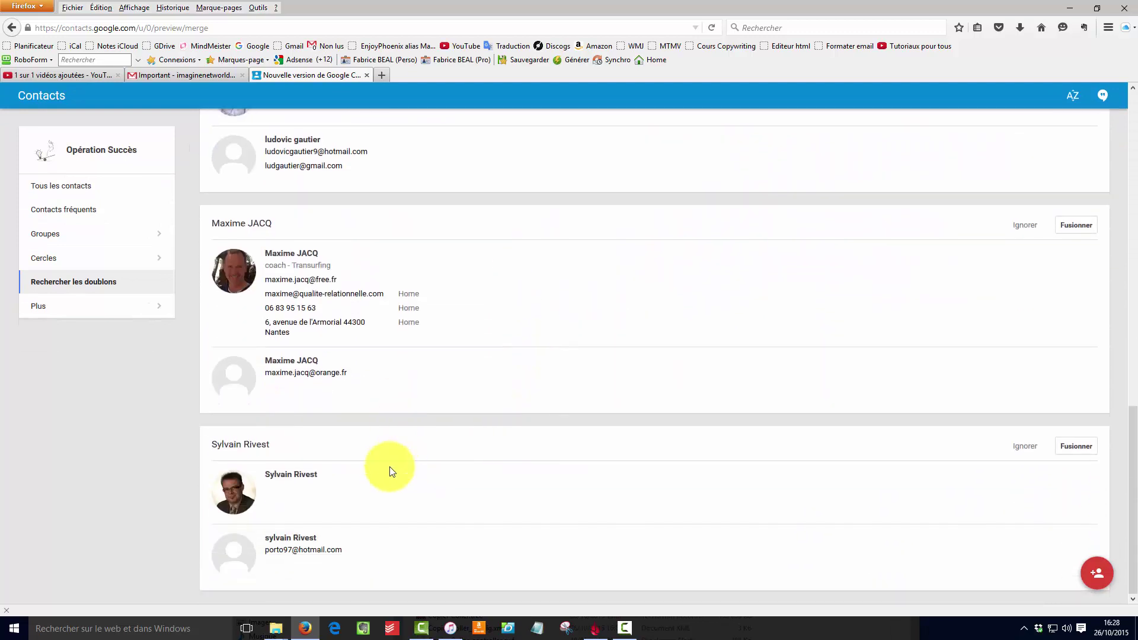
scroll(389, 467, up, 18)
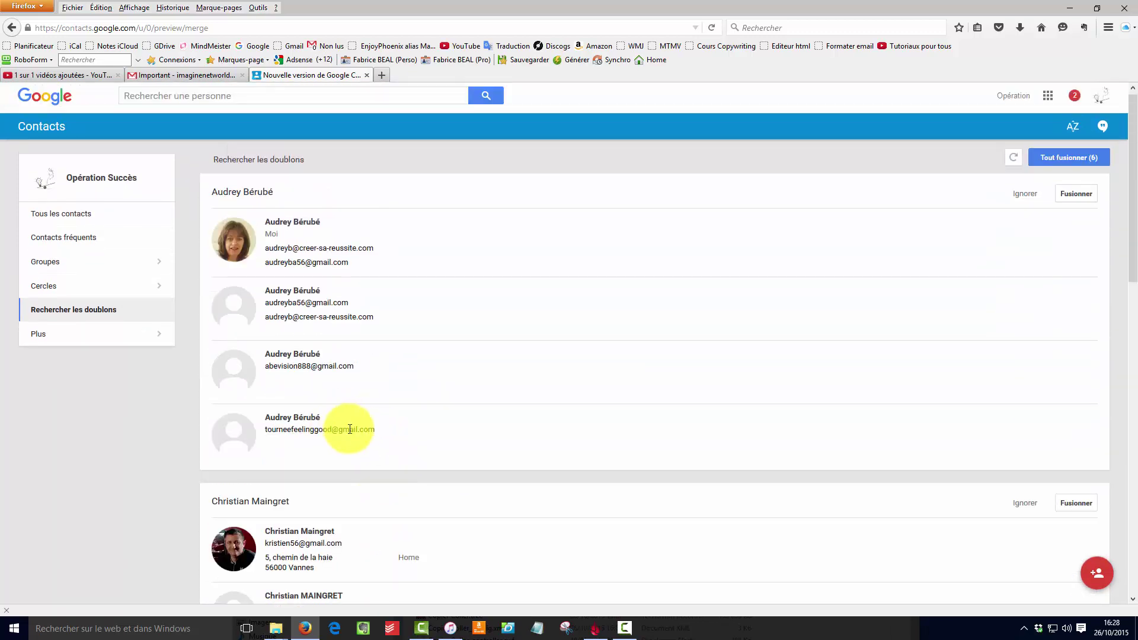
scroll(359, 414, down, 8)
scroll(381, 421, up, 8)
scroll(385, 425, down, 14)
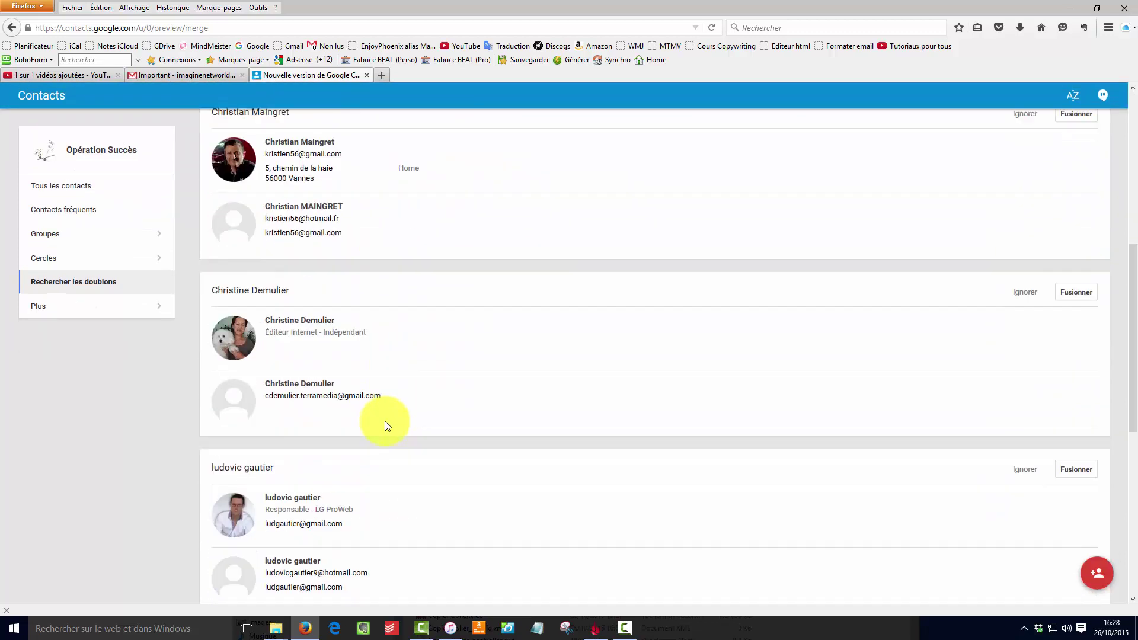
scroll(385, 425, down, 14)
scroll(387, 424, up, 20)
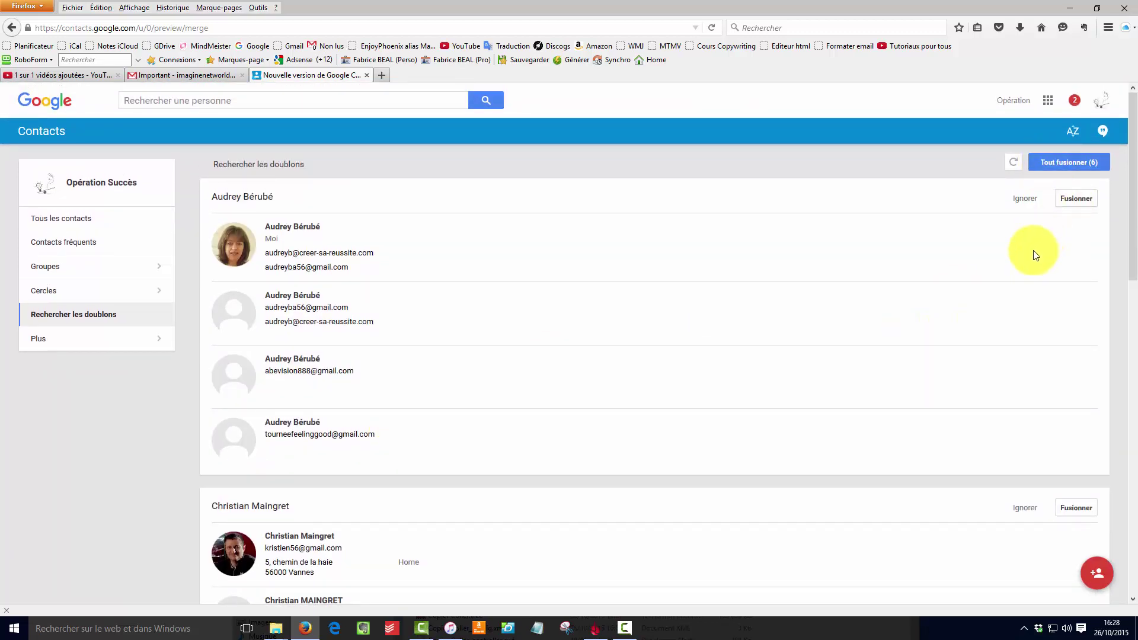
scroll(1032, 254, down, 4)
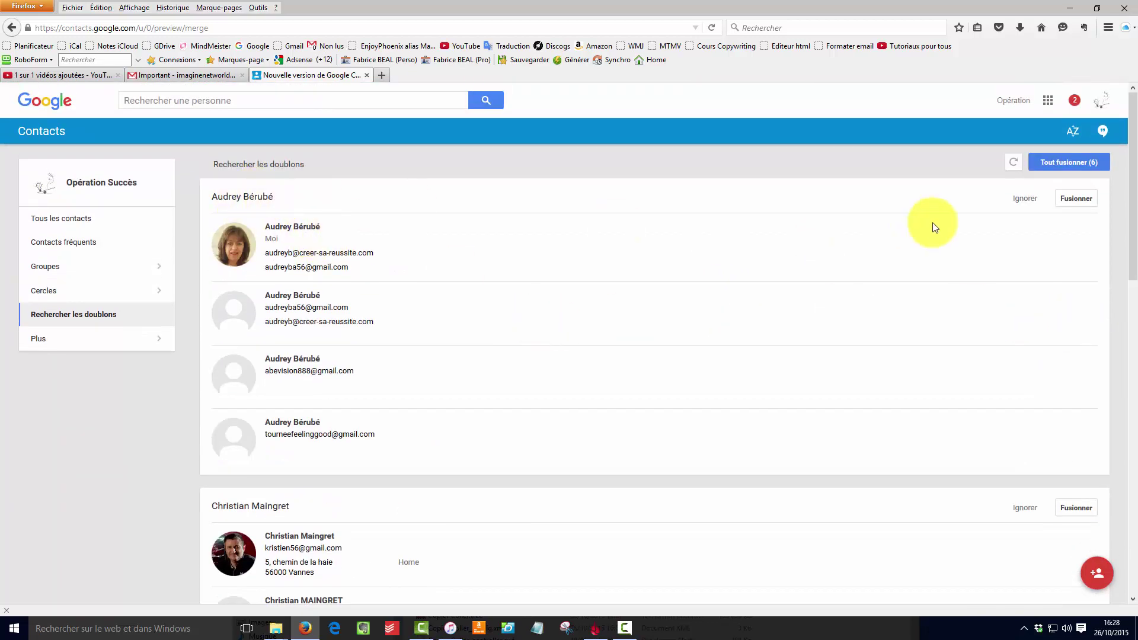
- Merge the first group of duplicate contacts and check the combined entry
click(1073, 199)
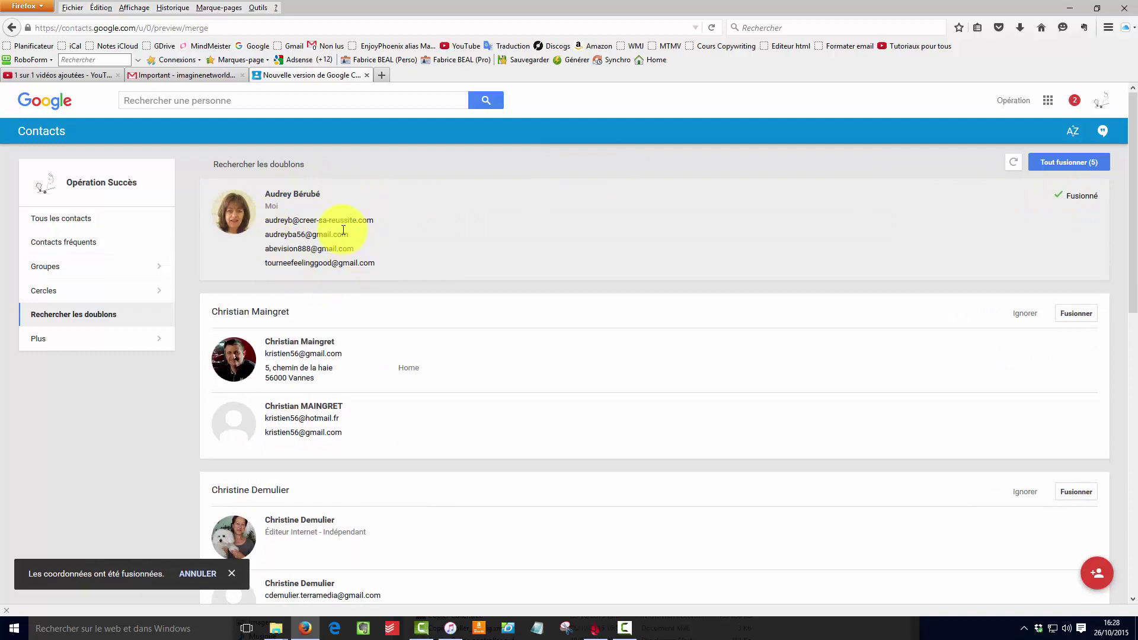
scroll(358, 293, down, 5)
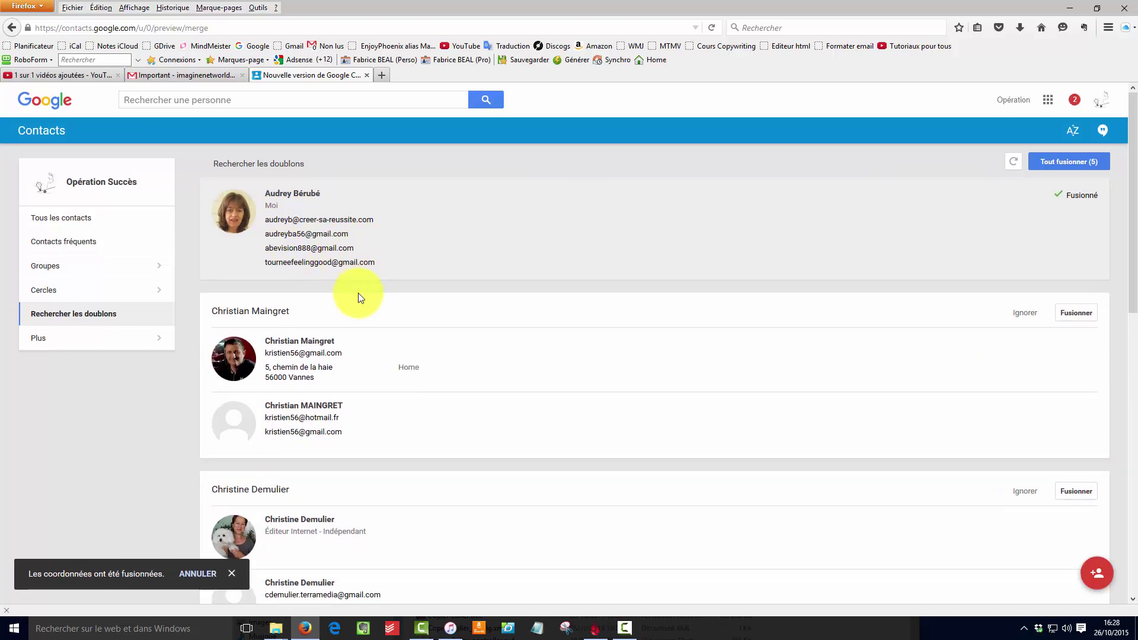
scroll(386, 289, up, 5)
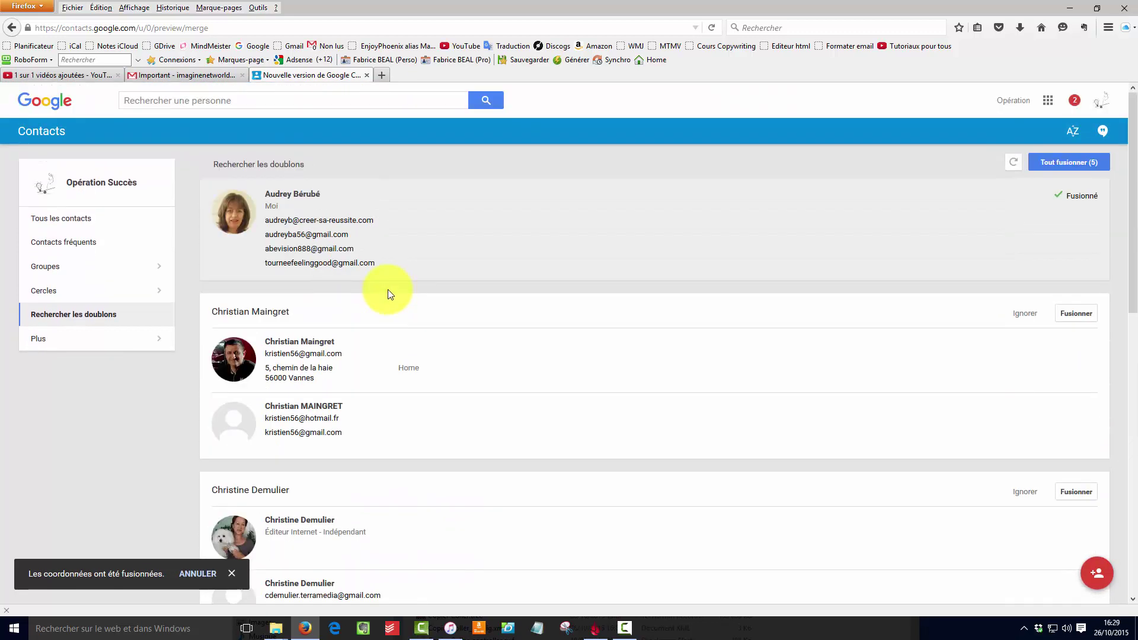
- Merge all remaining duplicate groups at once and review the merged contacts
click(1066, 162)
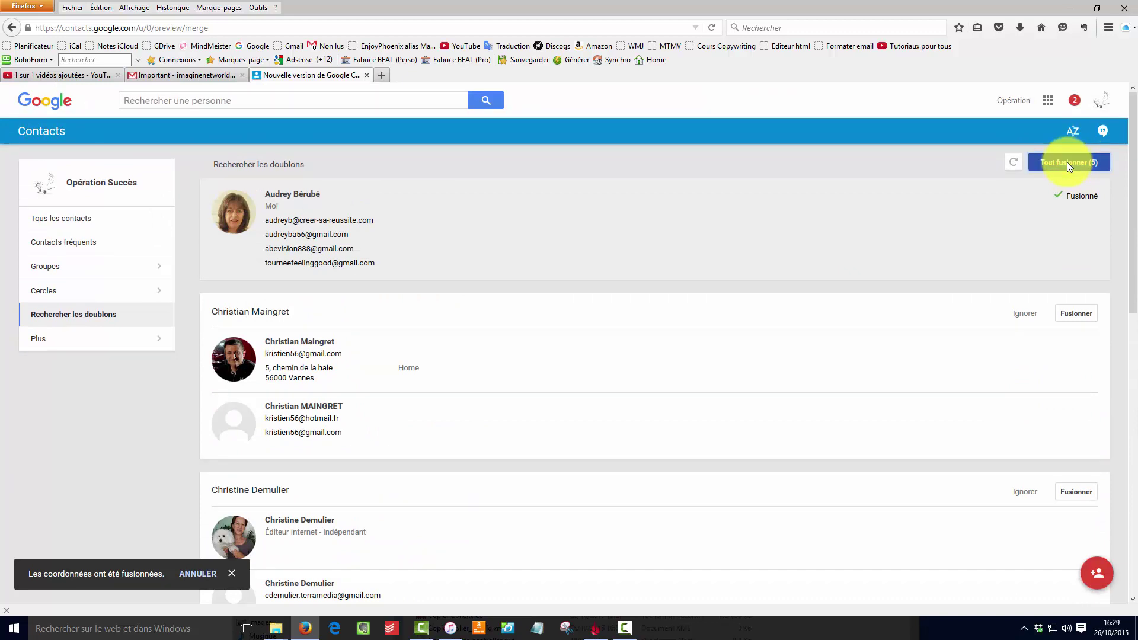
scroll(779, 319, down, 3)
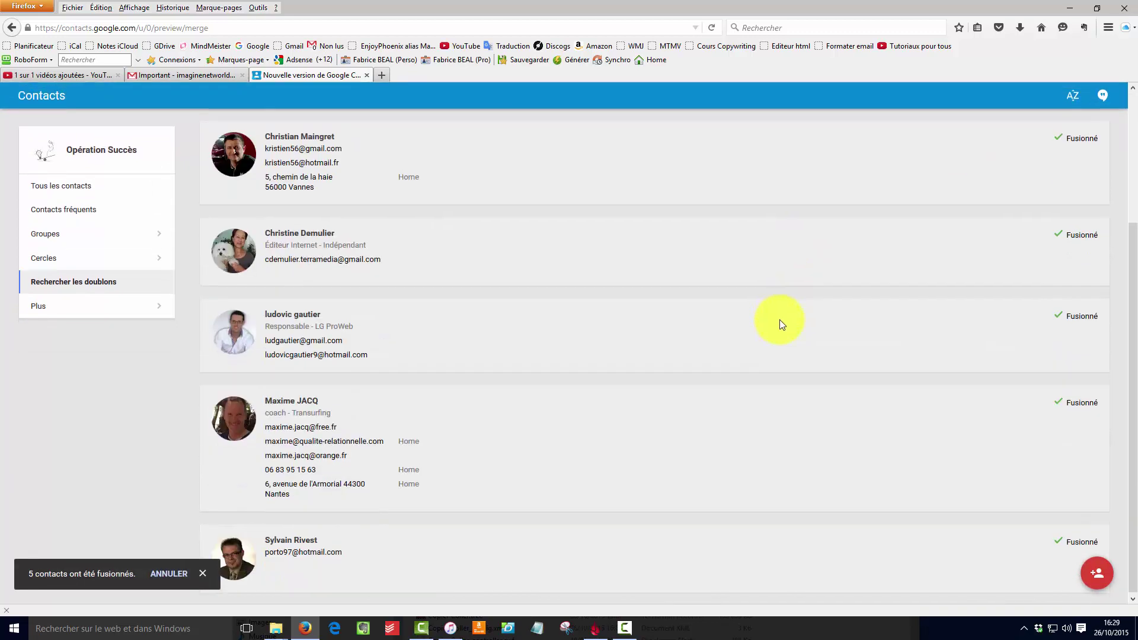
scroll(780, 319, up, 3)
scroll(834, 319, down, 3)
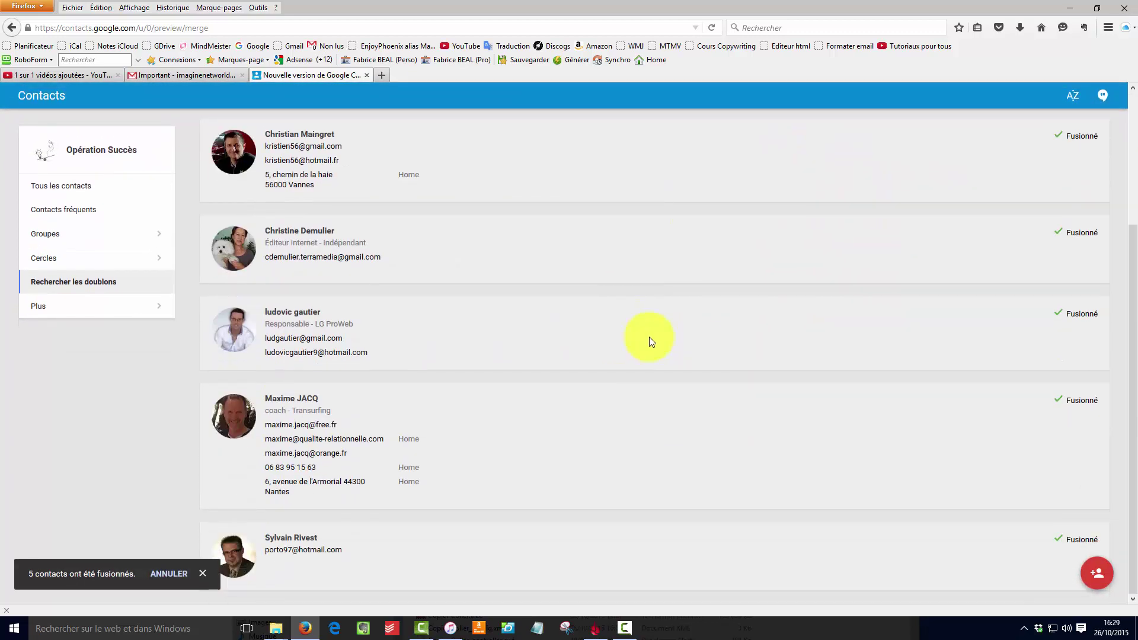
scroll(649, 337, up, 3)
- Create a new contact group named Yoga and open it
click(60, 269)
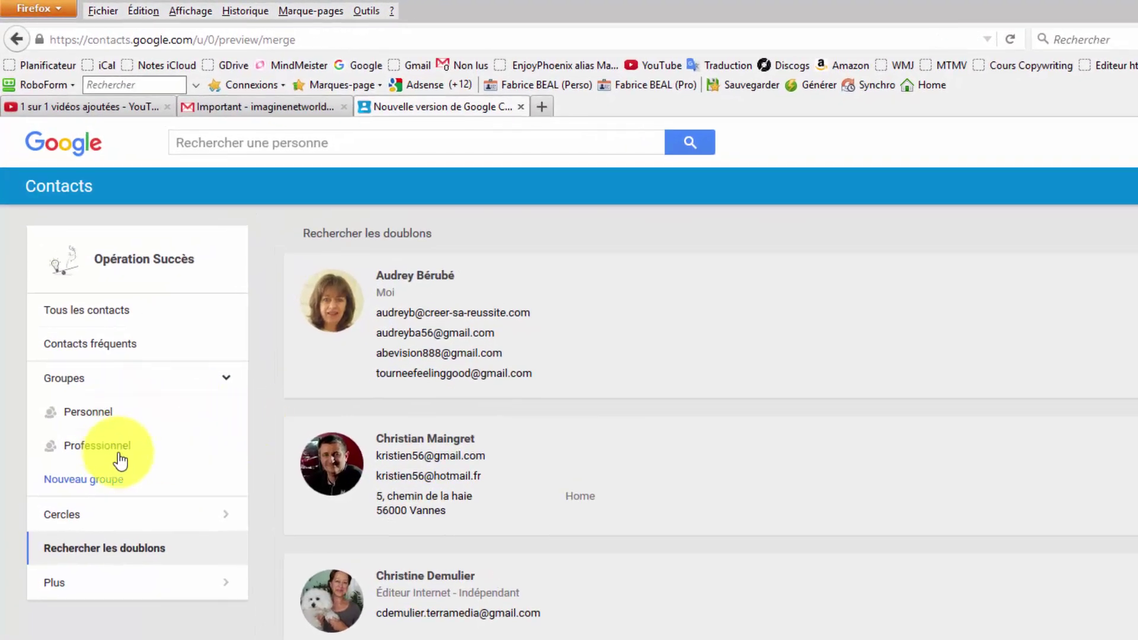
click(109, 483)
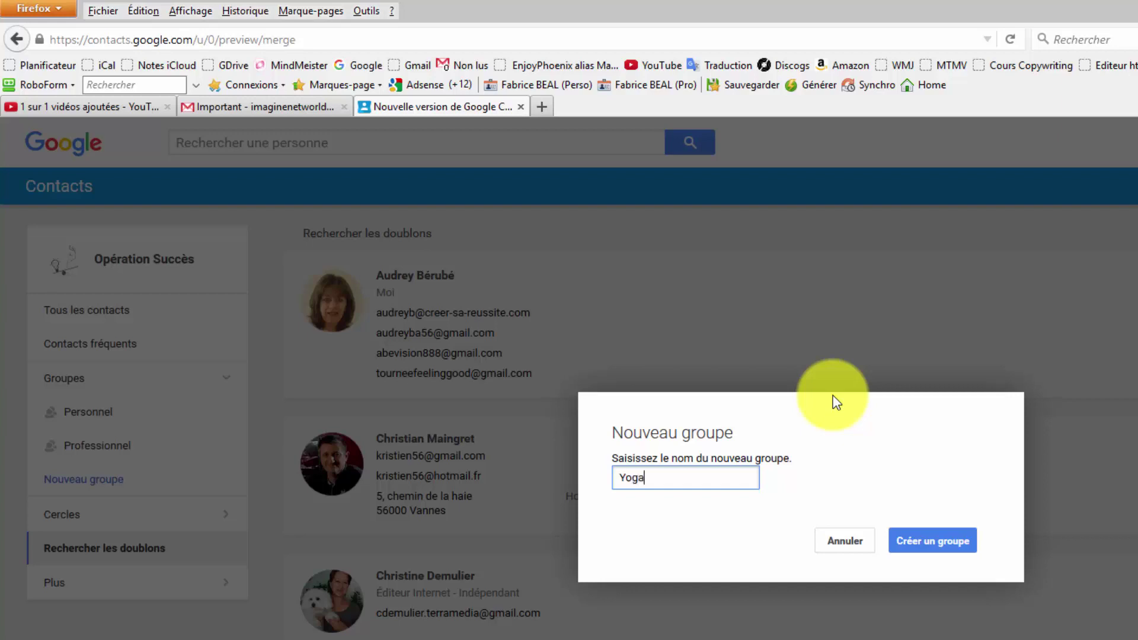
click(929, 544)
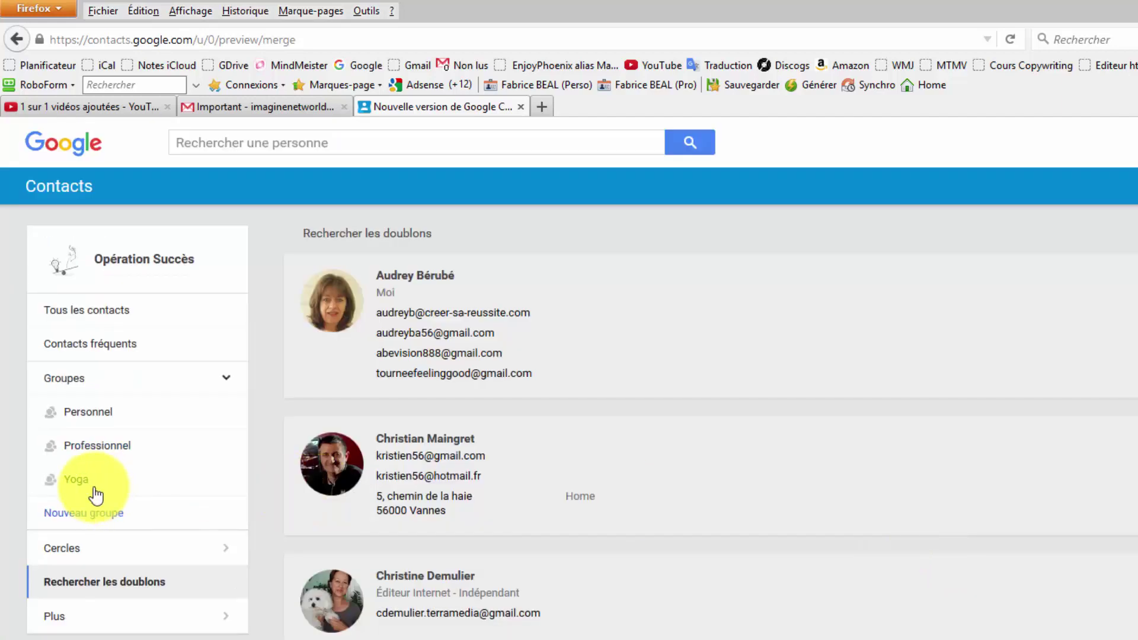
click(77, 480)
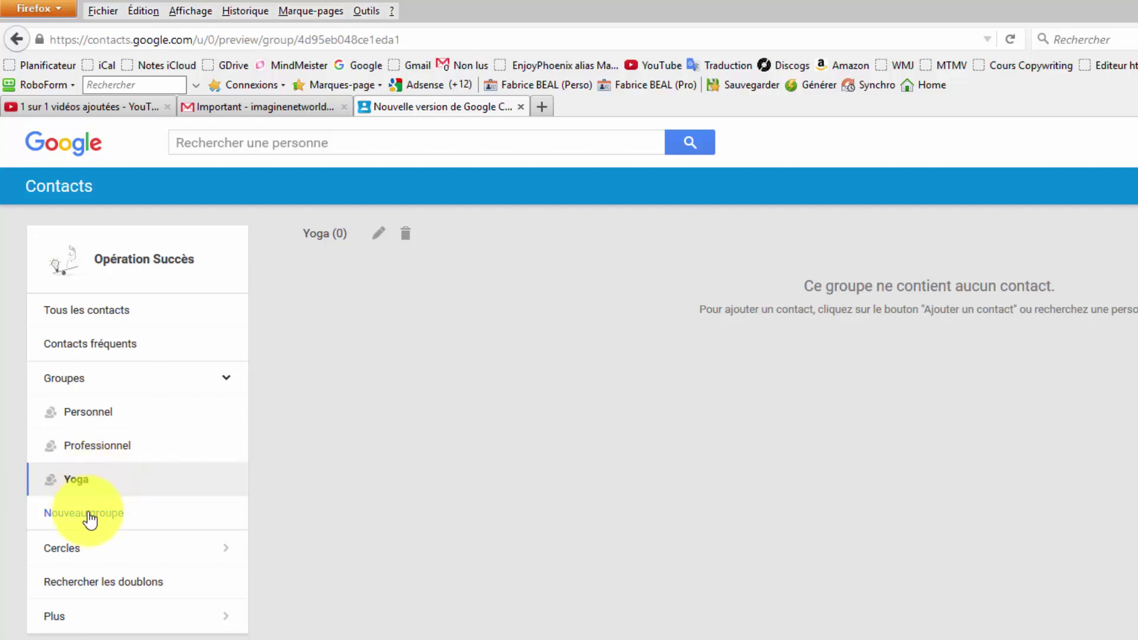
- Add the LG ProWeb contact from the full contact list to the Yoga group and open the group to check it
click(115, 310)
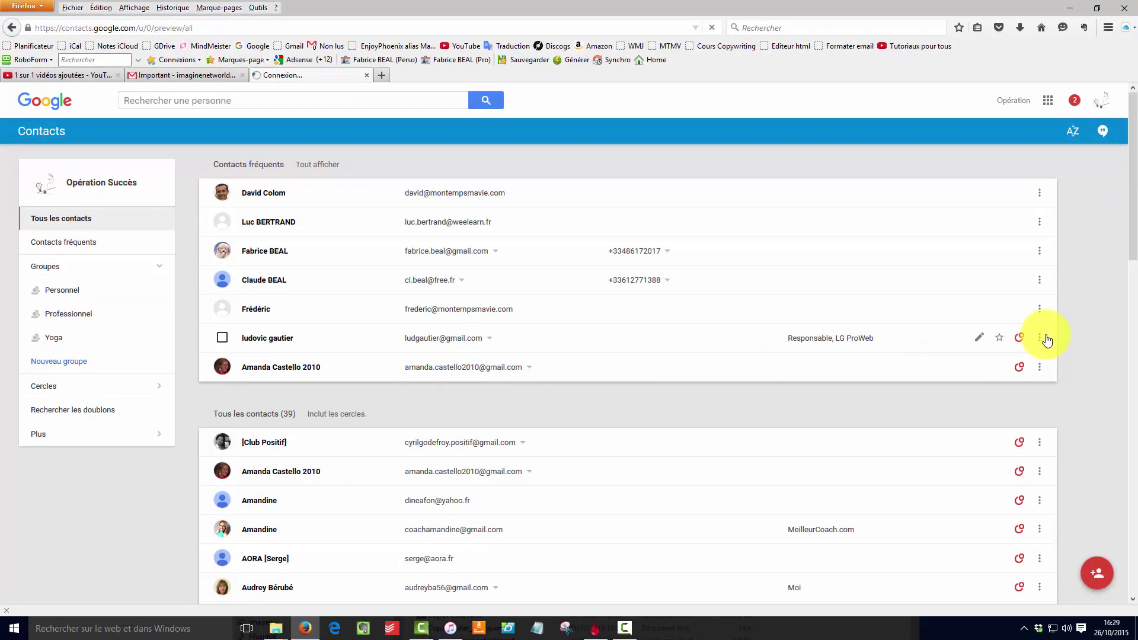
click(980, 341)
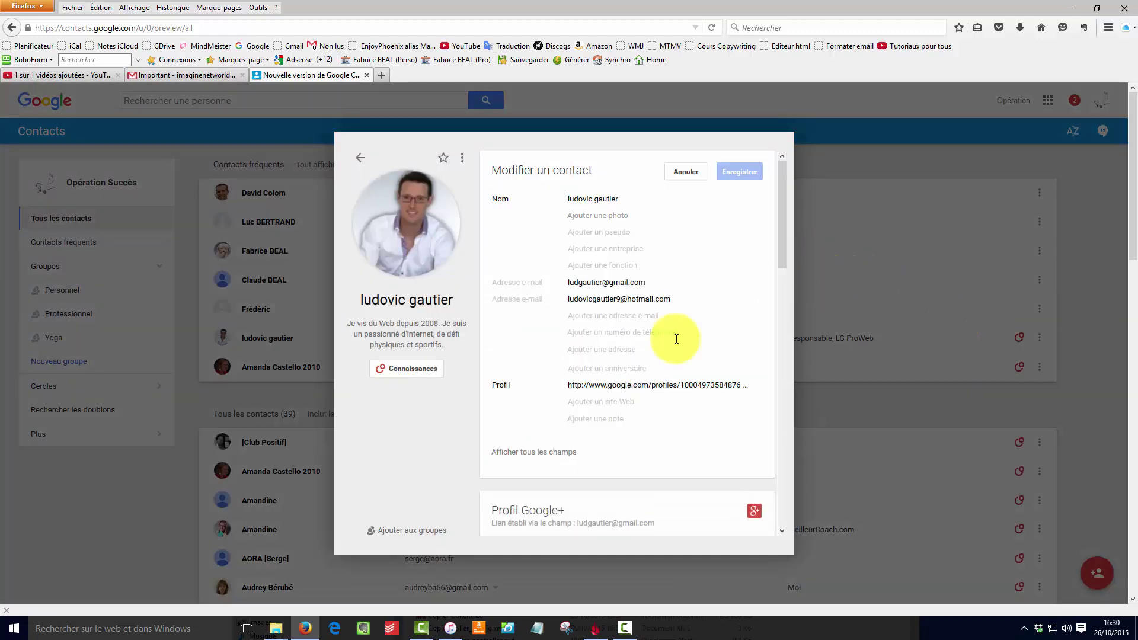
click(423, 538)
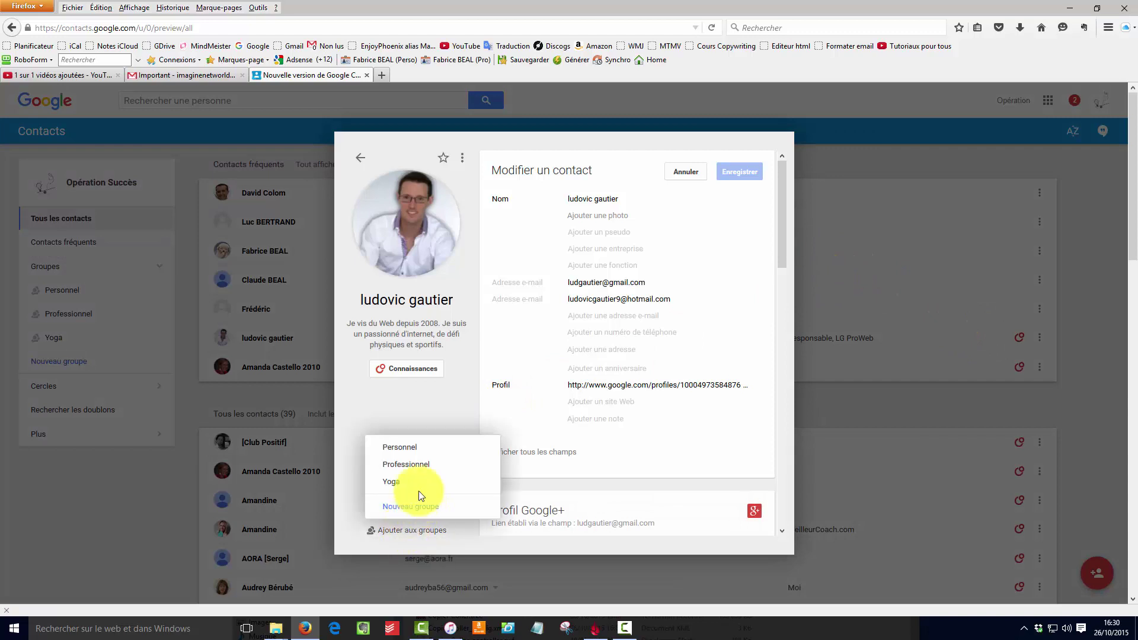
click(412, 483)
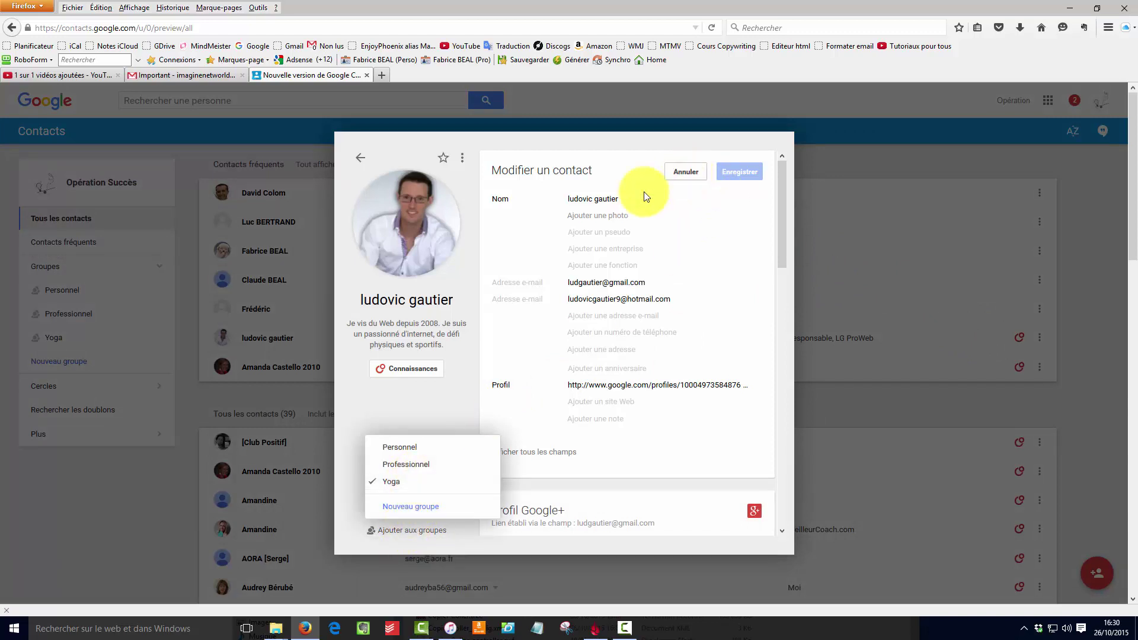
click(676, 171)
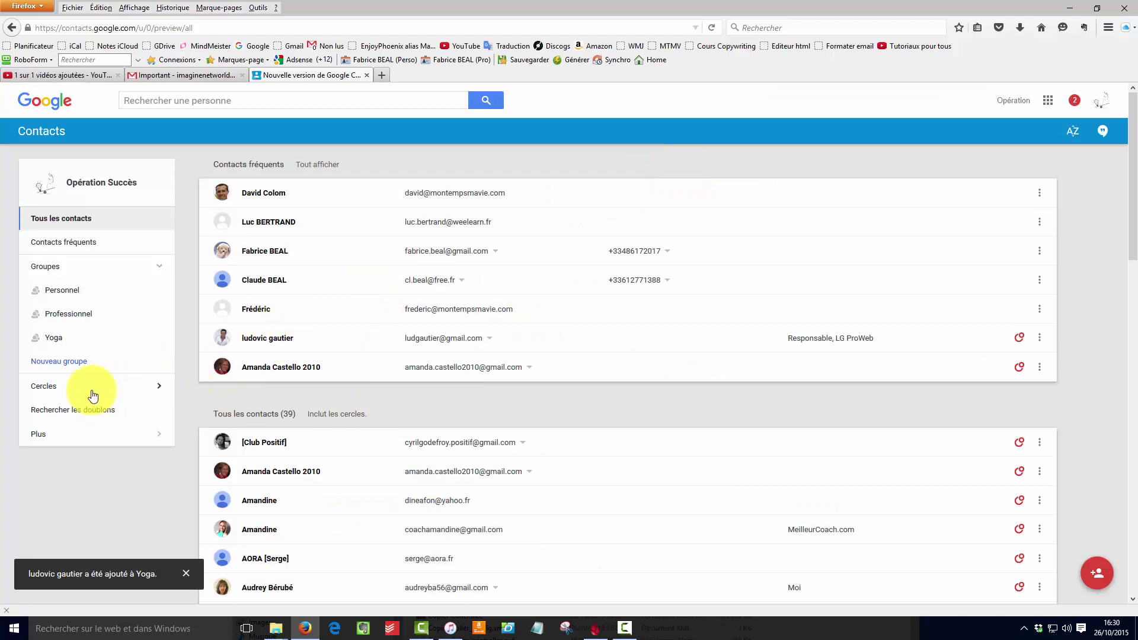
click(54, 337)
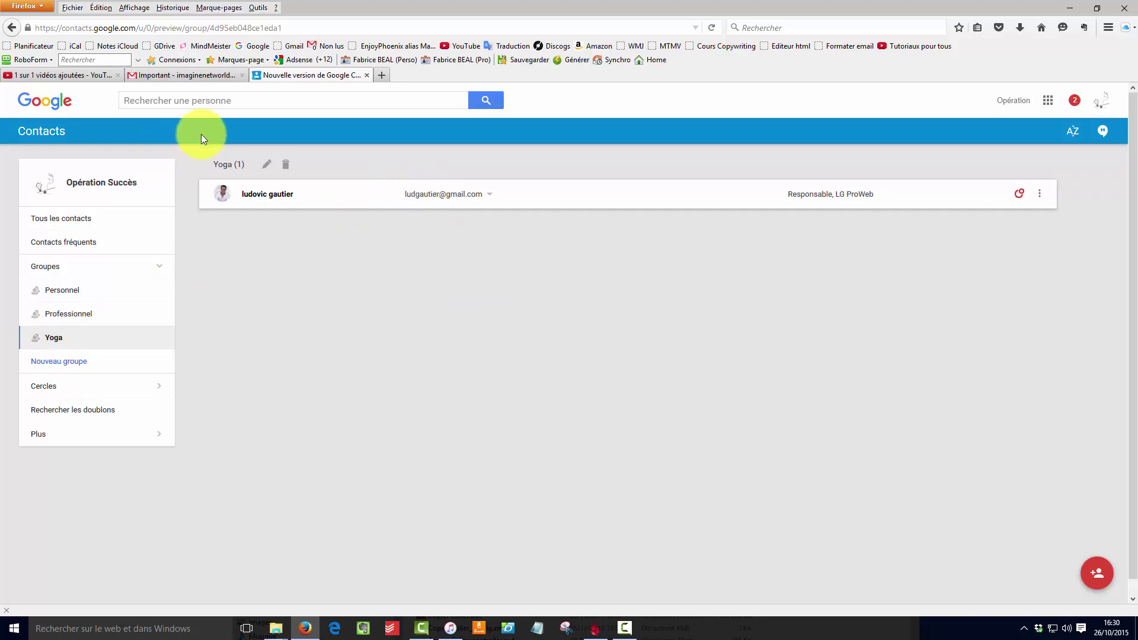
- Switch to Gmail and start a new message with yoga as the recipient
click(172, 72)
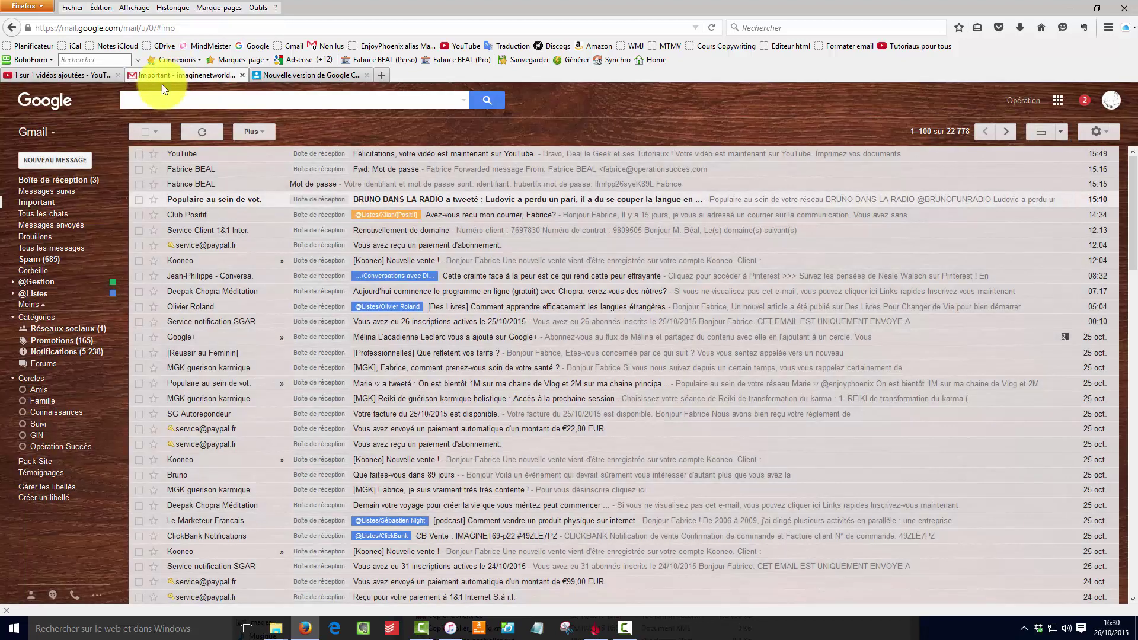
click(61, 159)
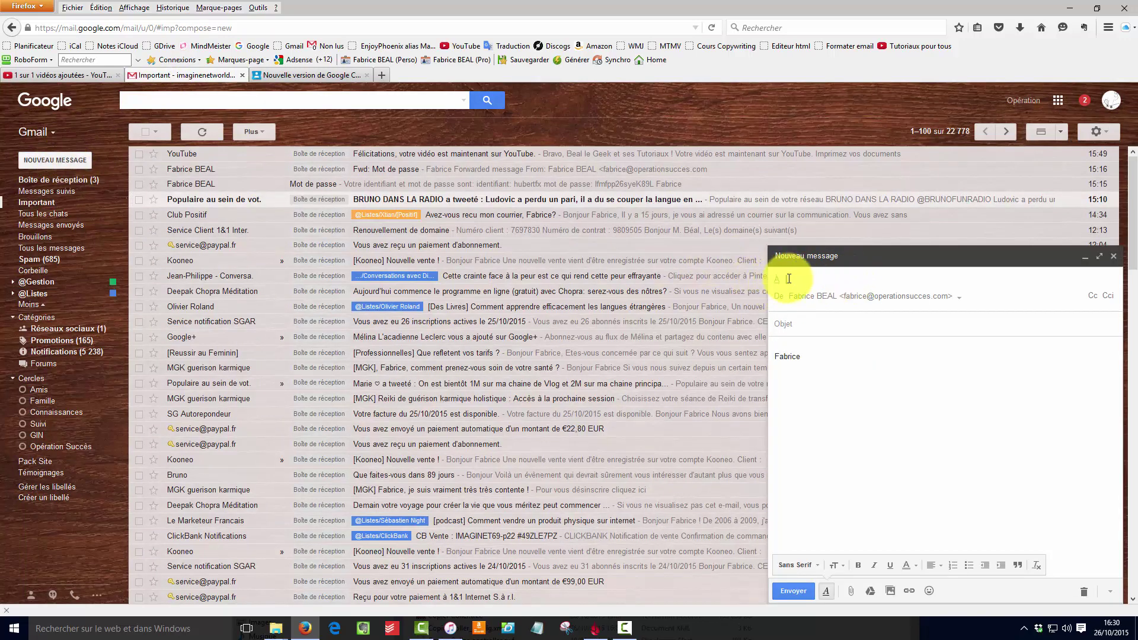
text(yoga)
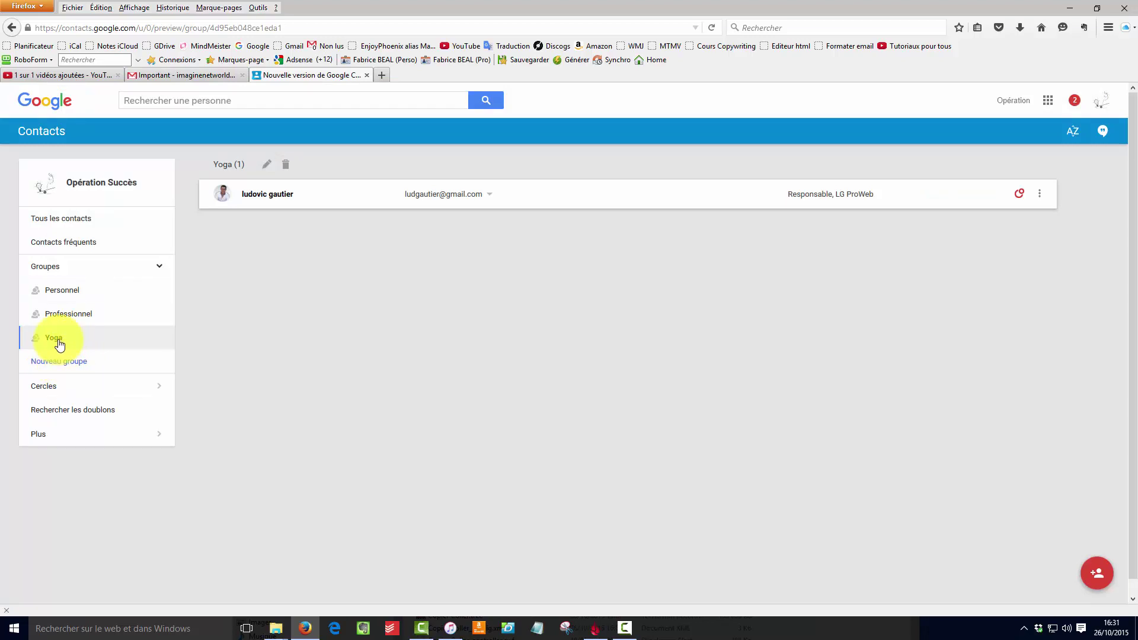
- Add the second frequent contact, from weelearn.fr, to the Yoga group and open the group to check its members
click(68, 219)
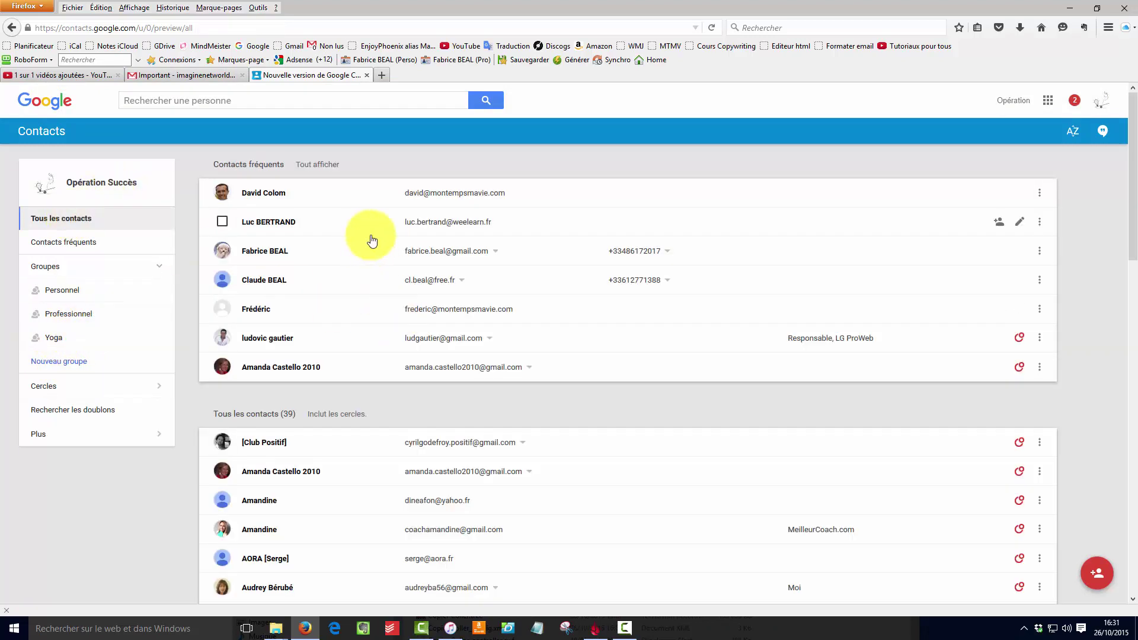
click(1016, 223)
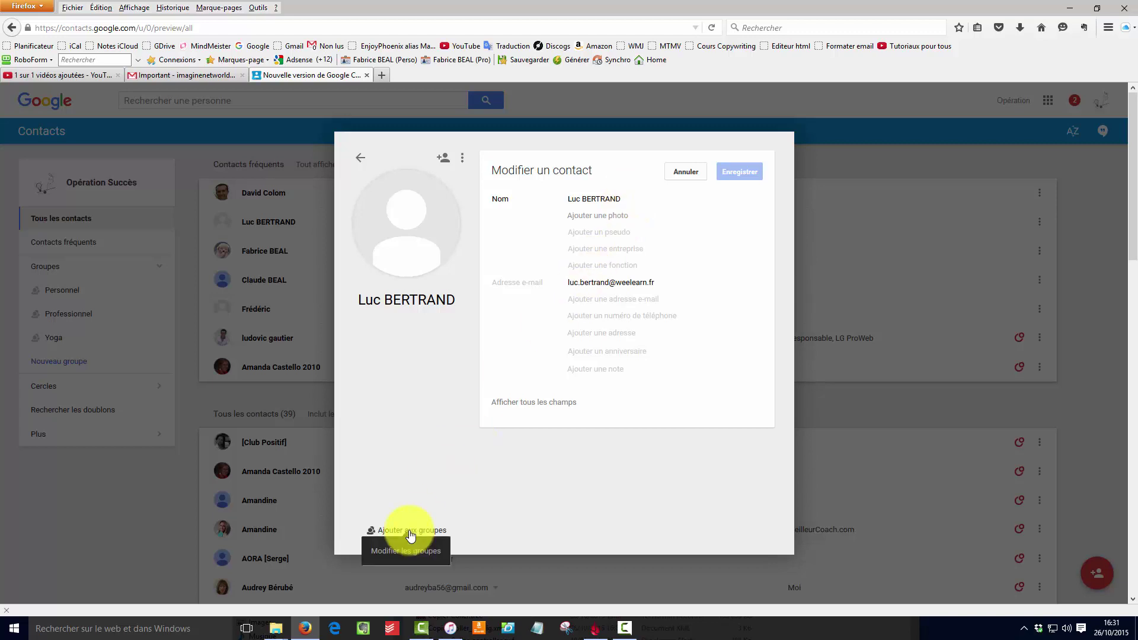
click(408, 535)
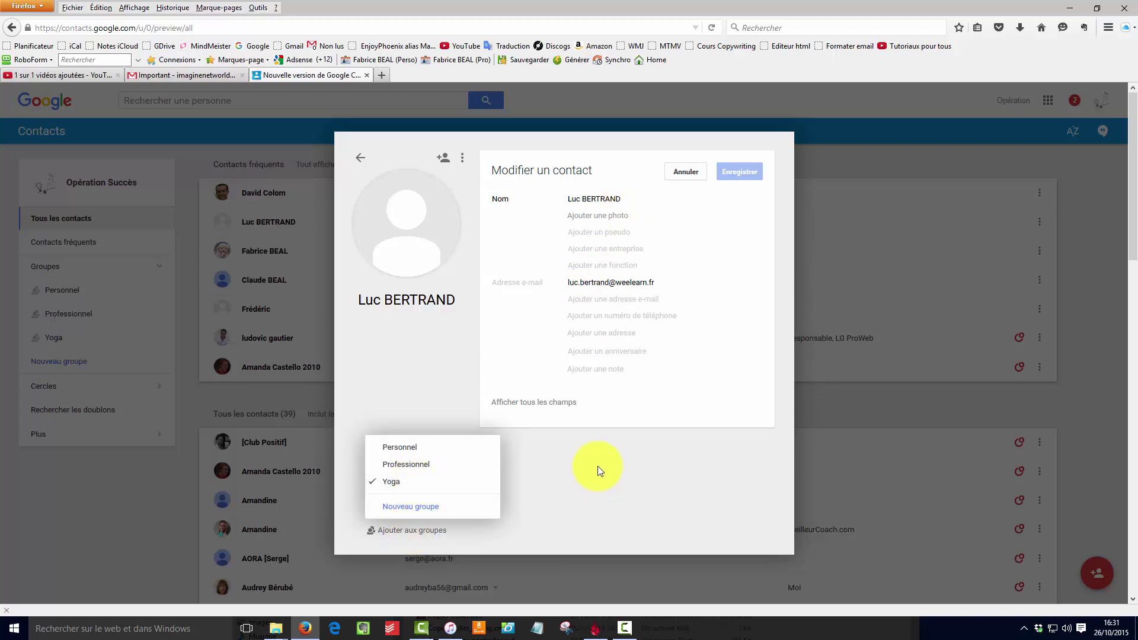
click(630, 453)
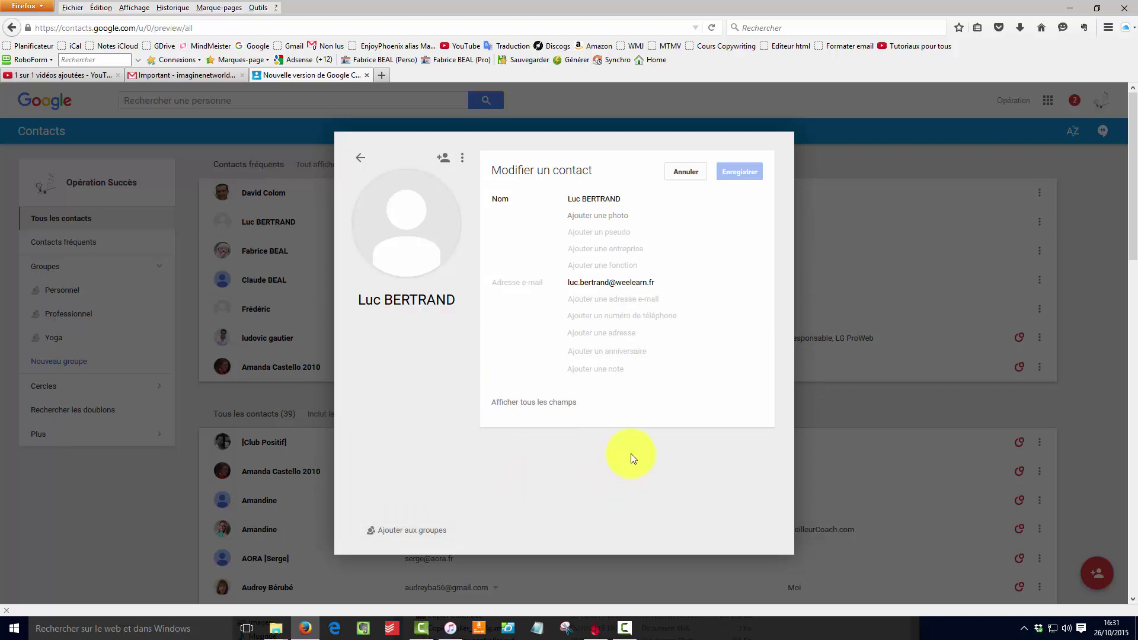
click(684, 172)
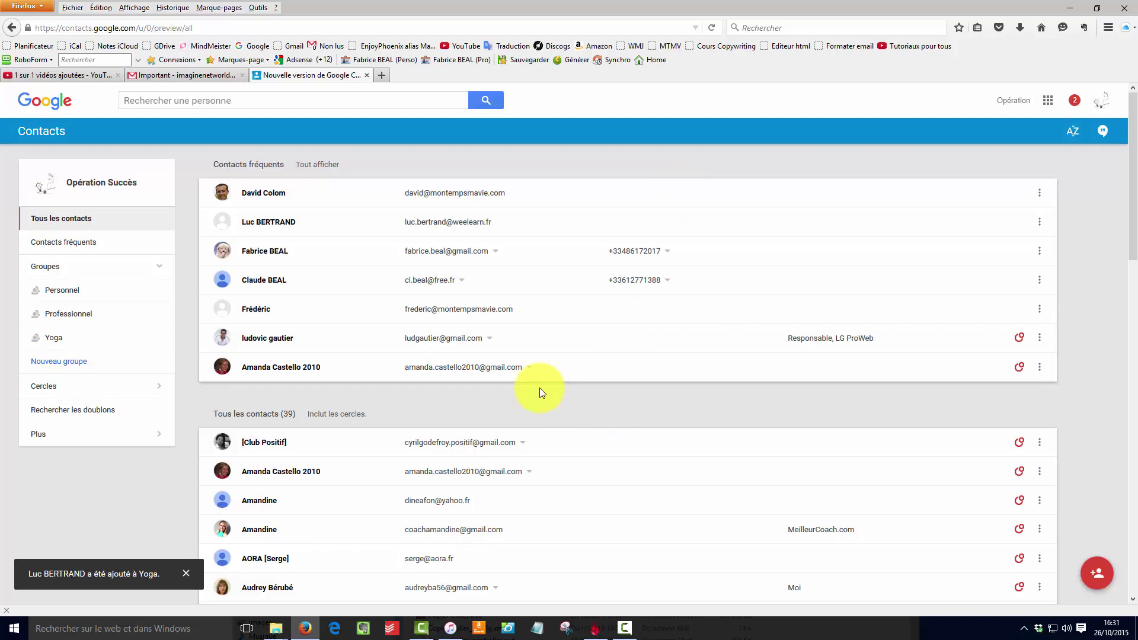
click(52, 340)
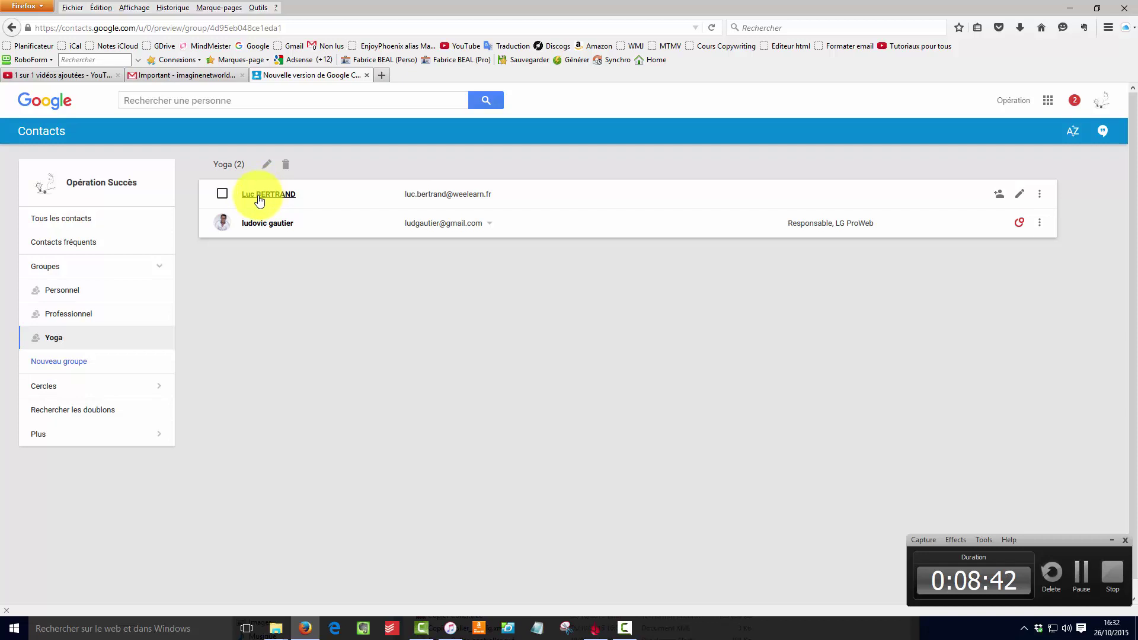
- Close Google Contacts, reopen it from Gmail and display the Yoga group again
click(366, 75)
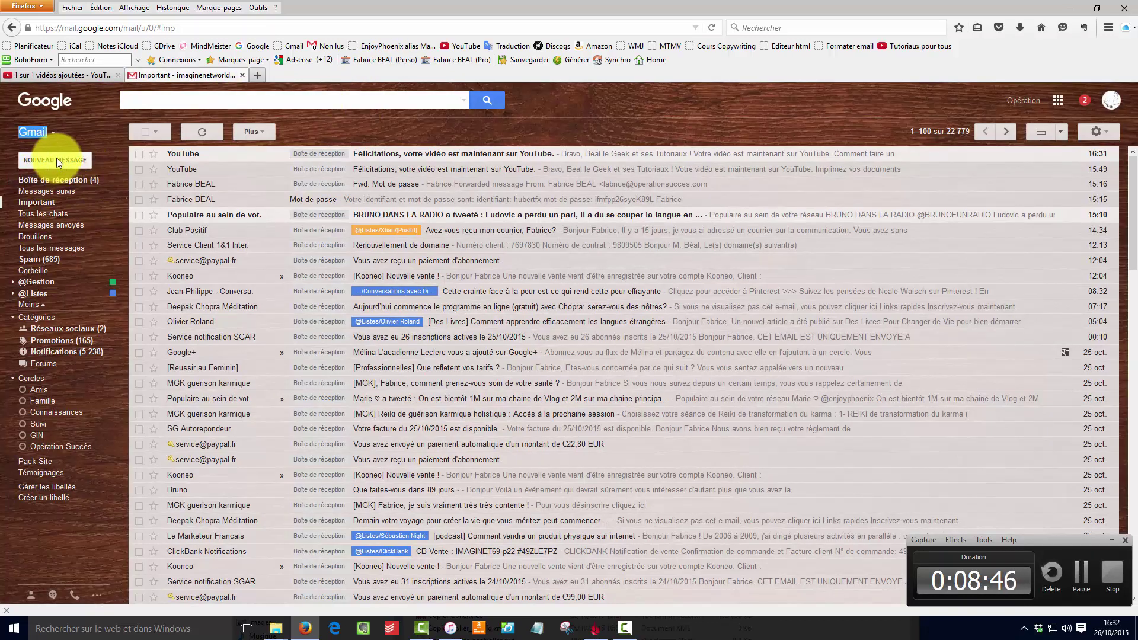
click(53, 132)
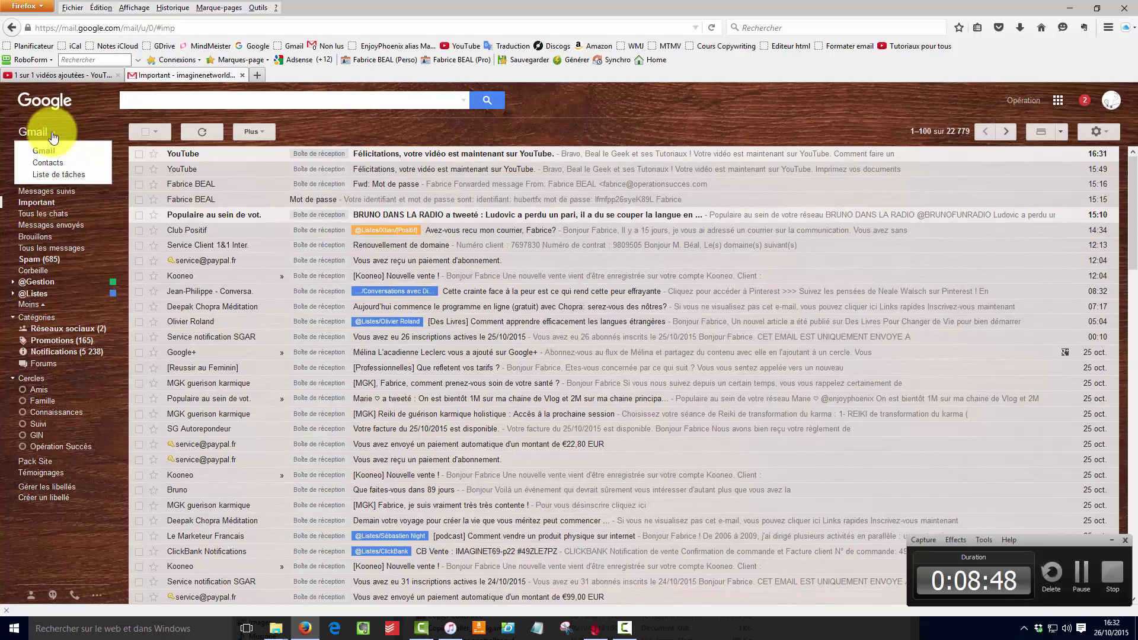
click(57, 168)
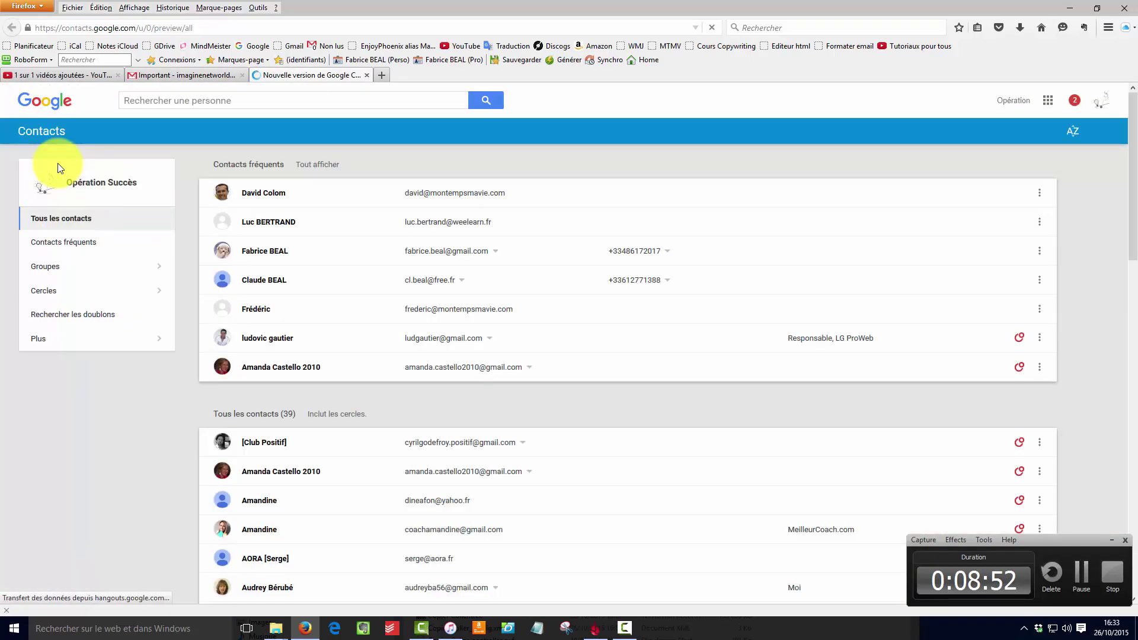
click(56, 267)
click(52, 337)
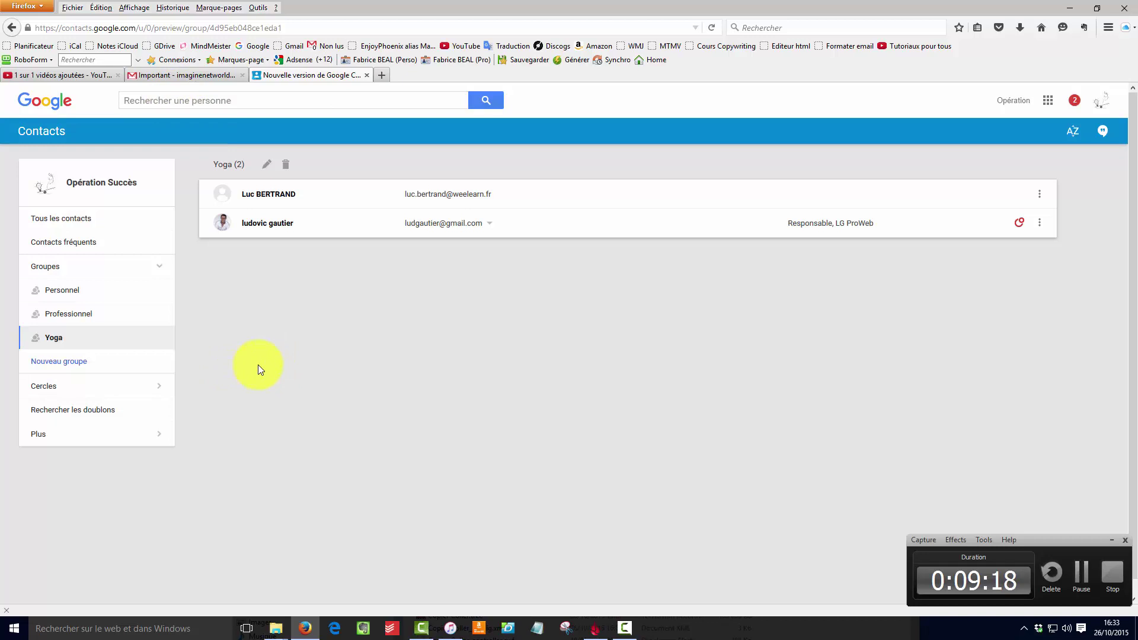
- Expand the circles and review the members of Amis, Famille, Connaissances, Suivi, GIN and Opération Succès
click(95, 385)
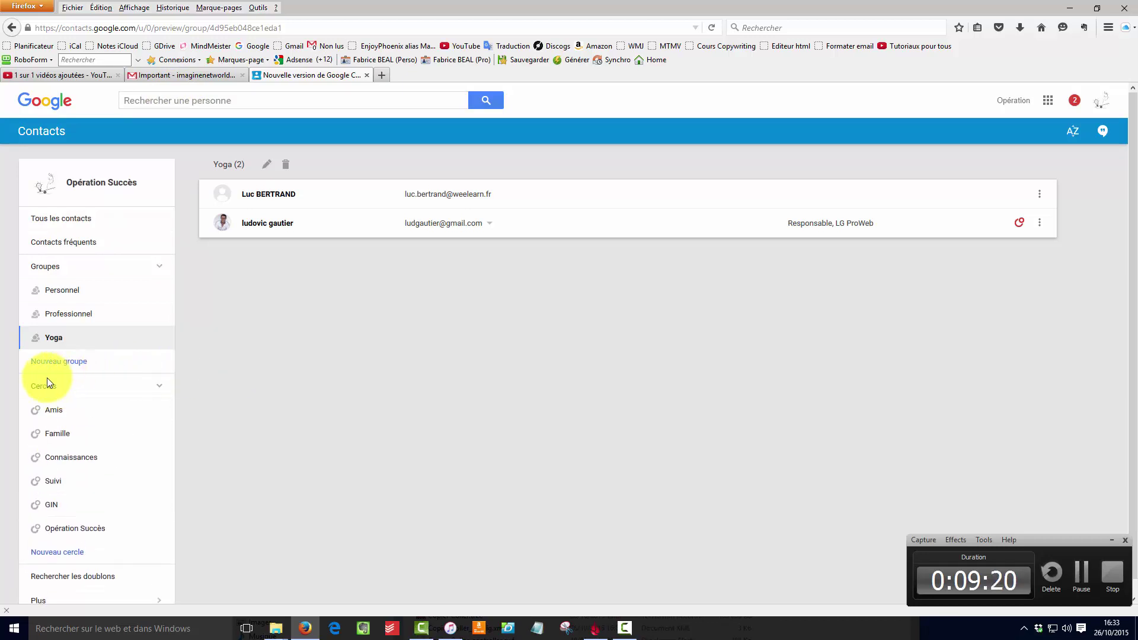
click(65, 553)
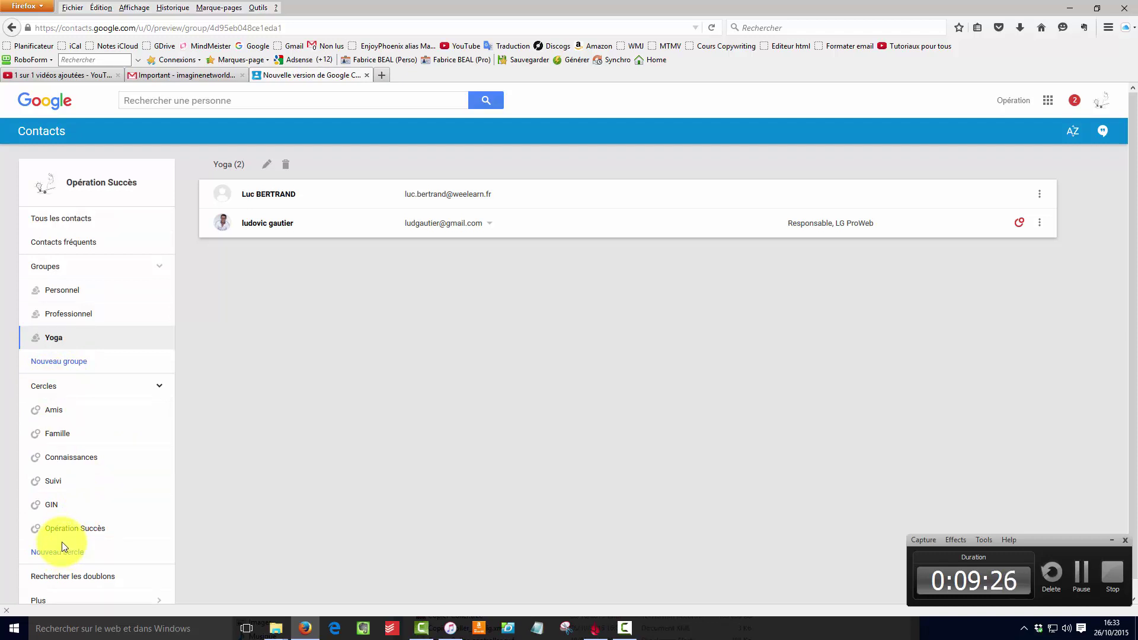
click(53, 417)
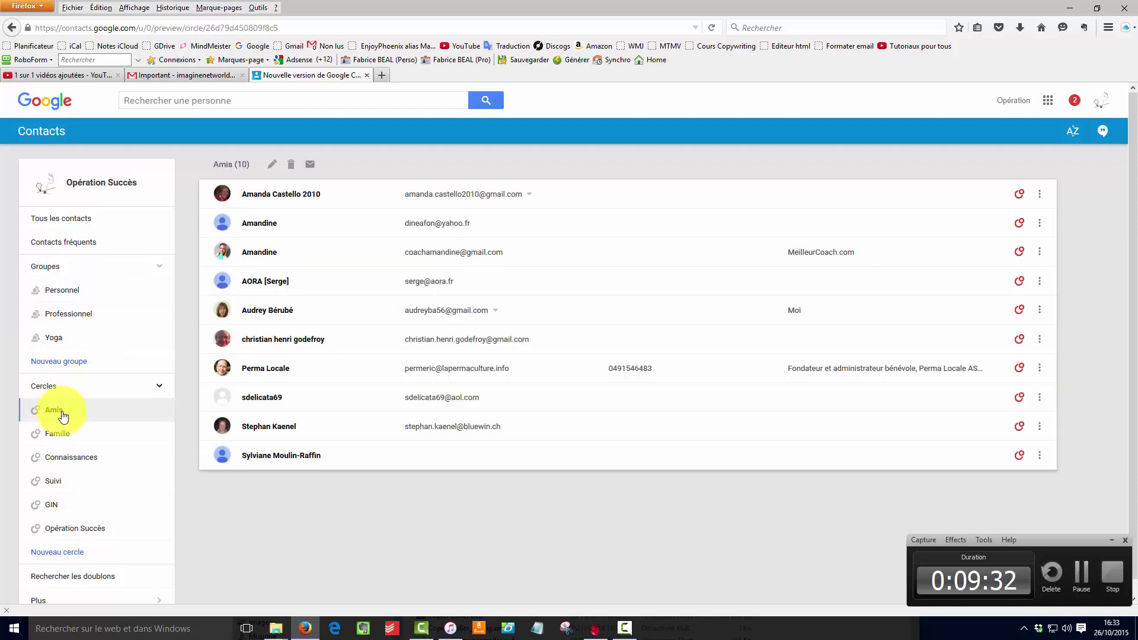
click(59, 434)
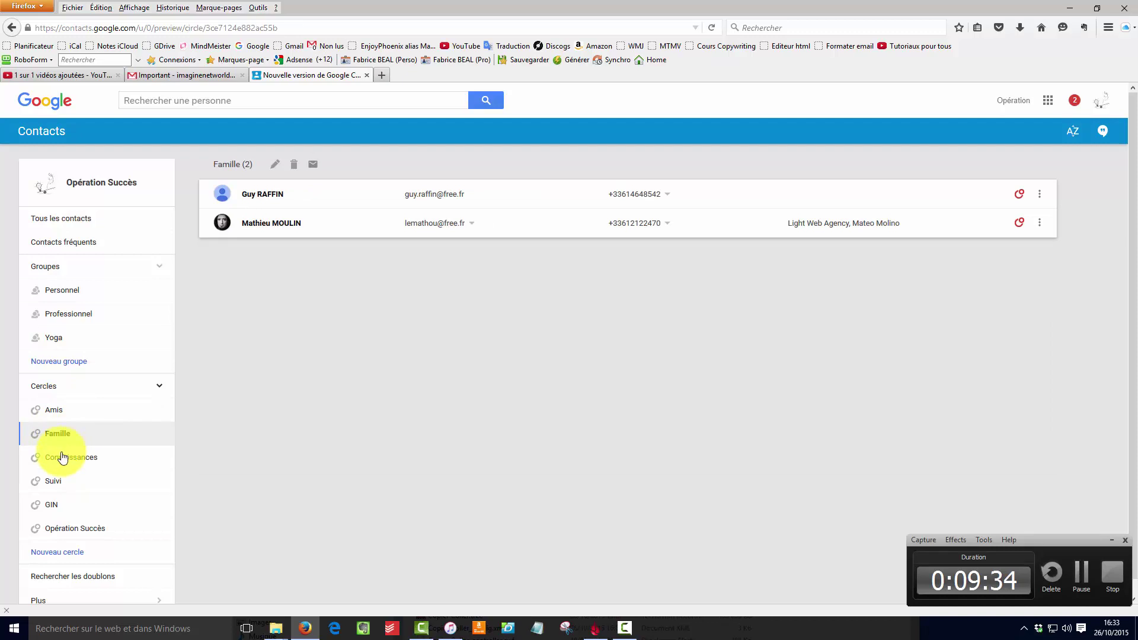
click(63, 458)
click(56, 482)
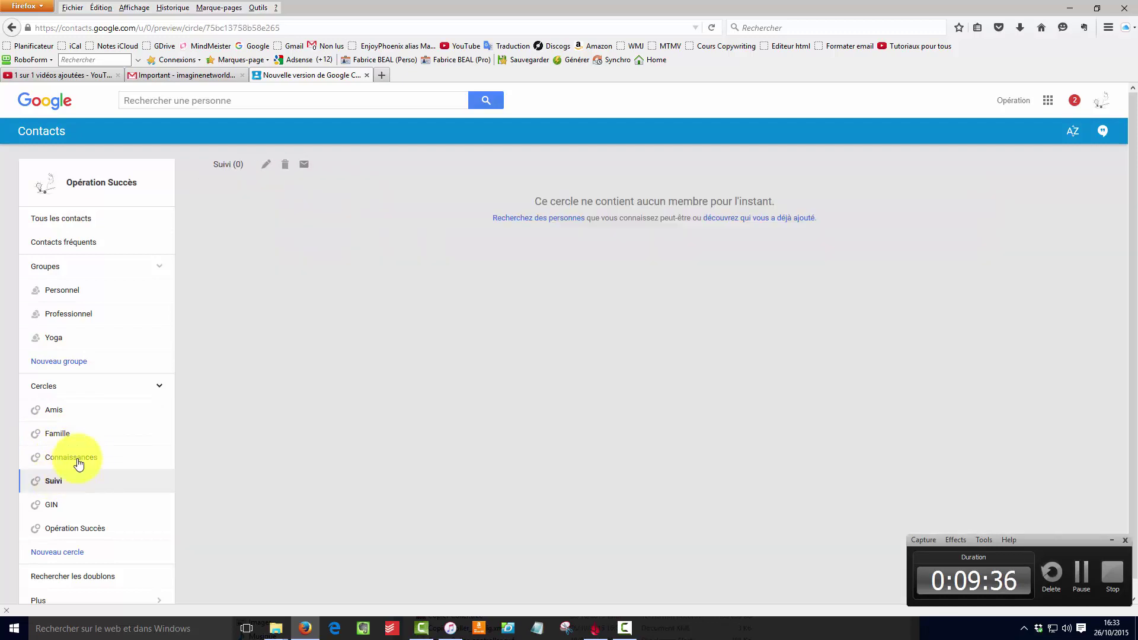
click(52, 500)
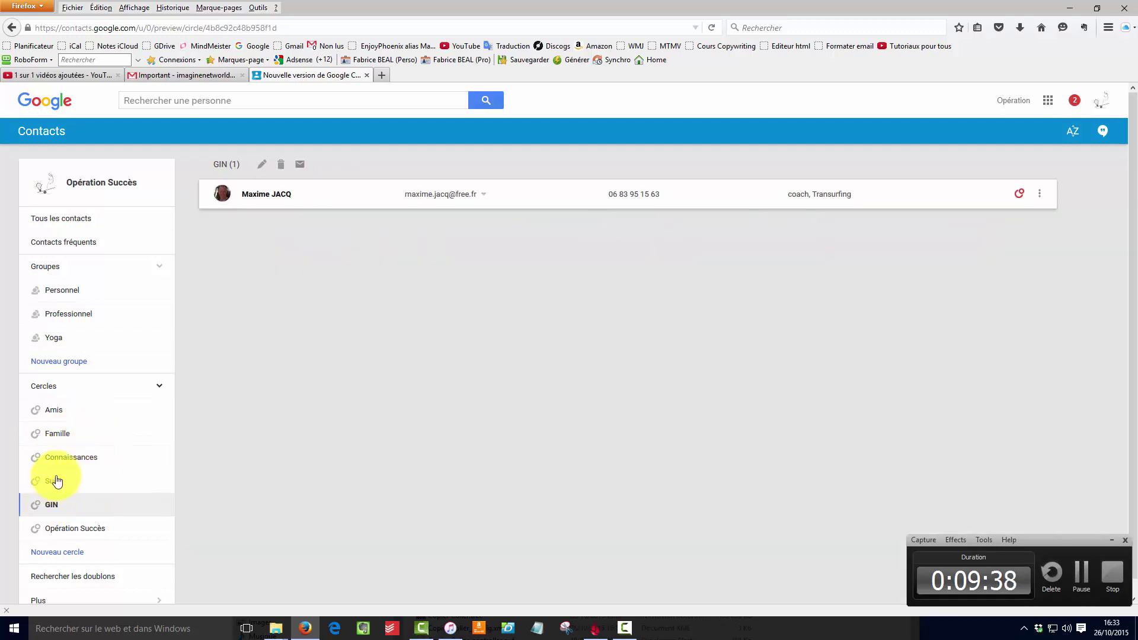
click(58, 532)
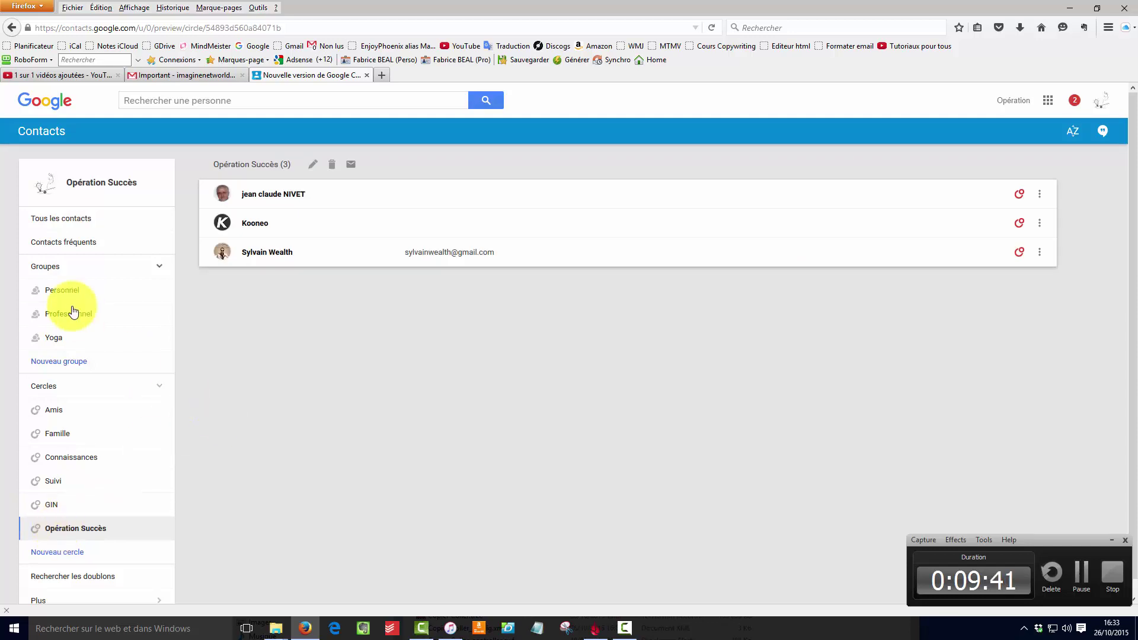
- Show all contacts and add the fourth frequent contact to the Famille circle
click(70, 223)
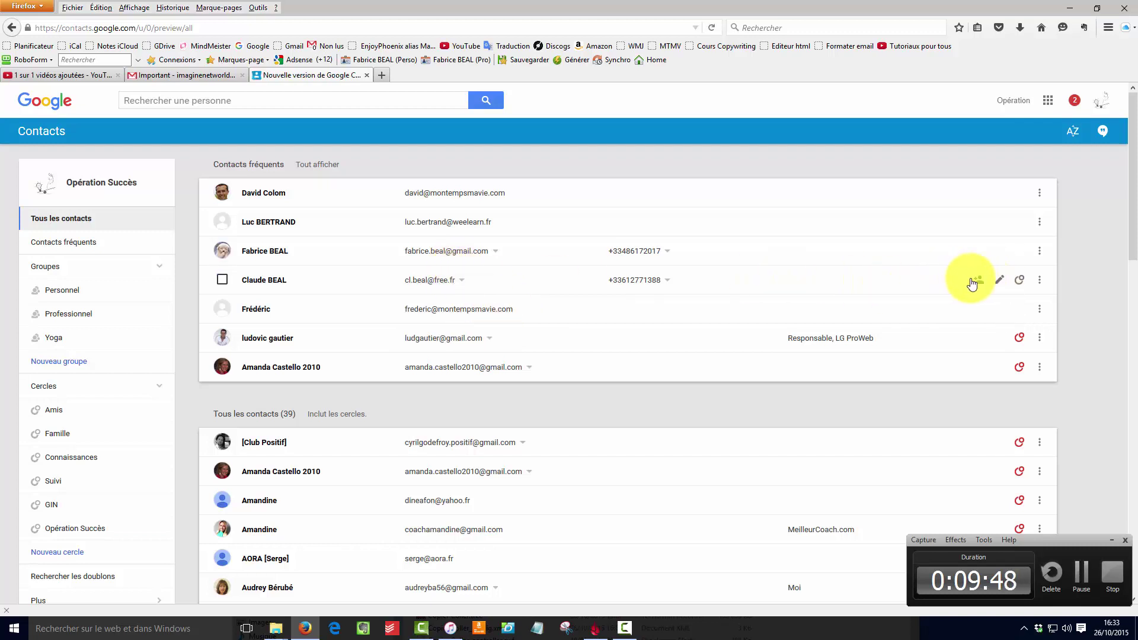
mouse_move(1019, 281)
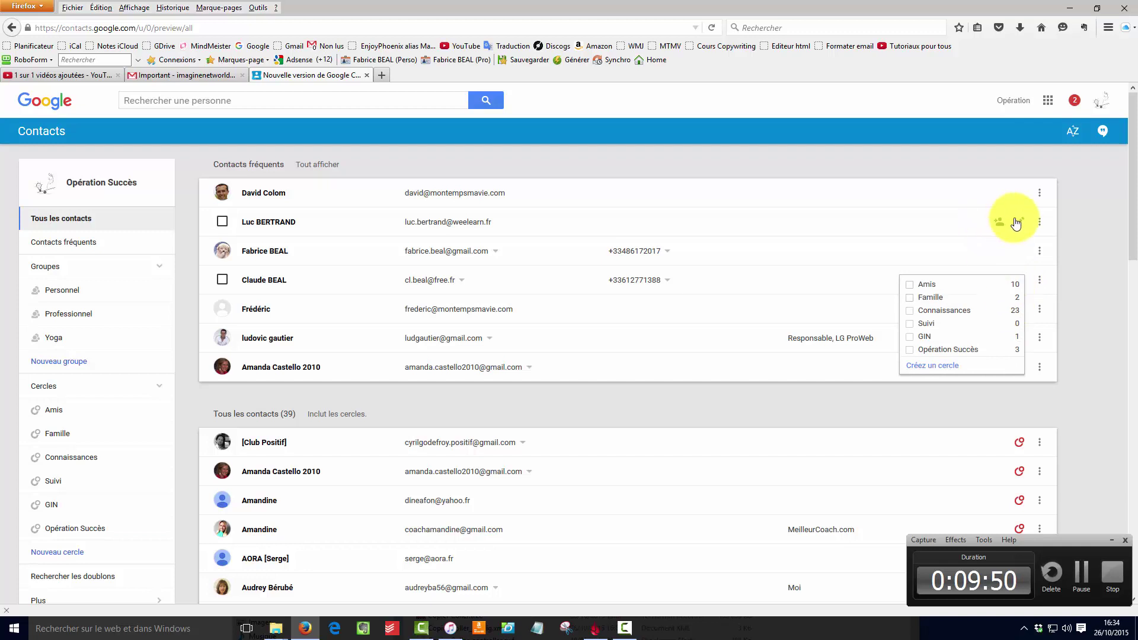
mouse_move(1023, 283)
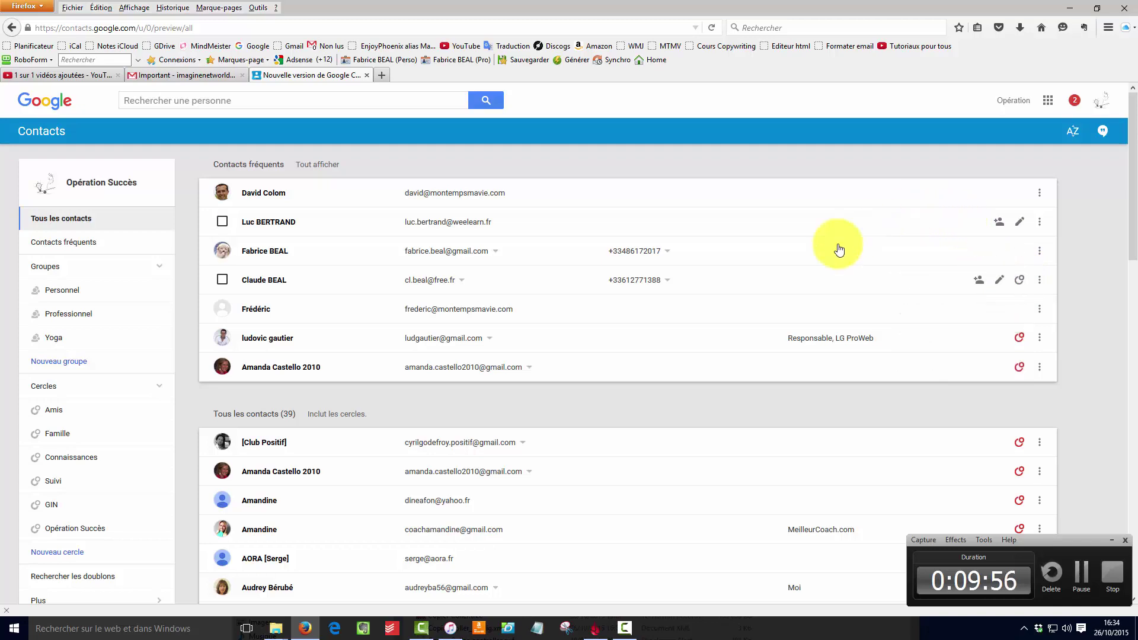
mouse_move(1018, 282)
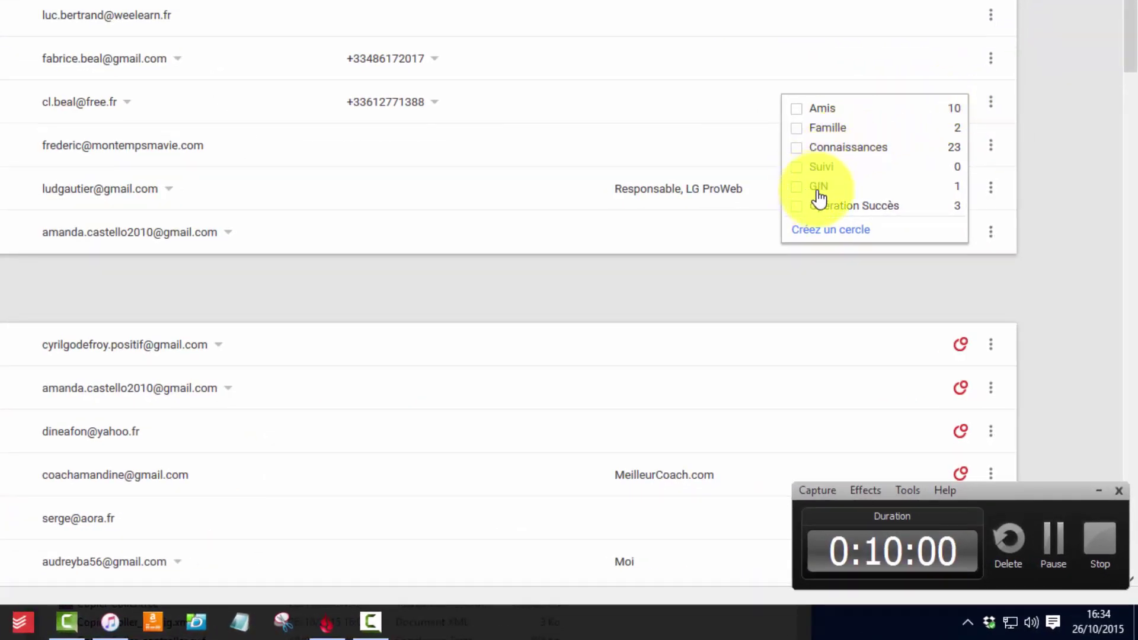
click(796, 128)
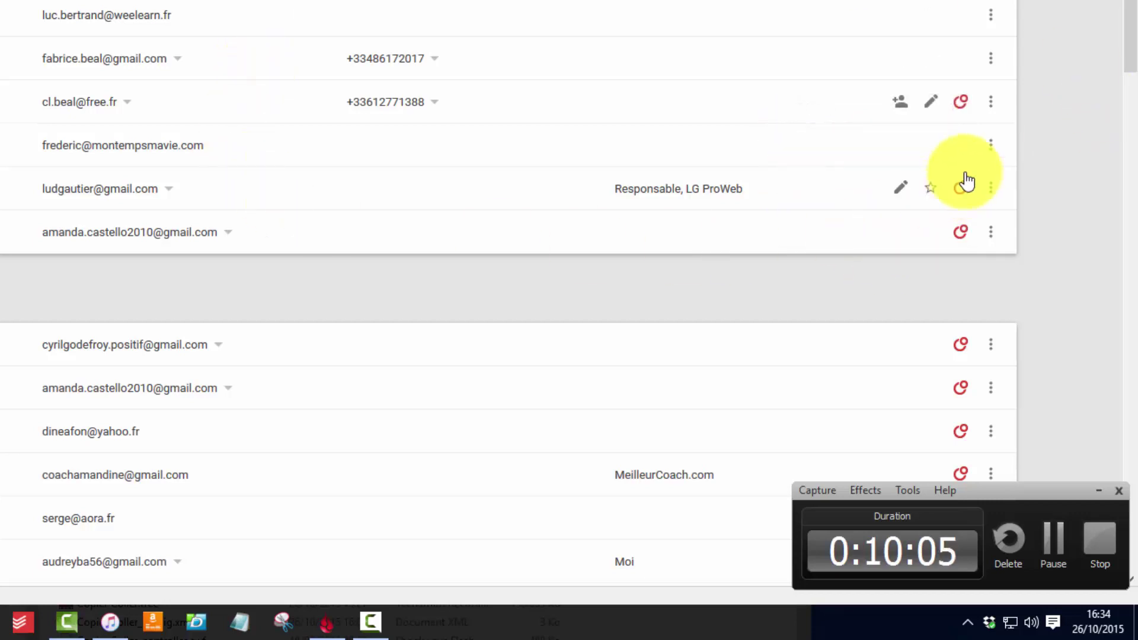
click(959, 104)
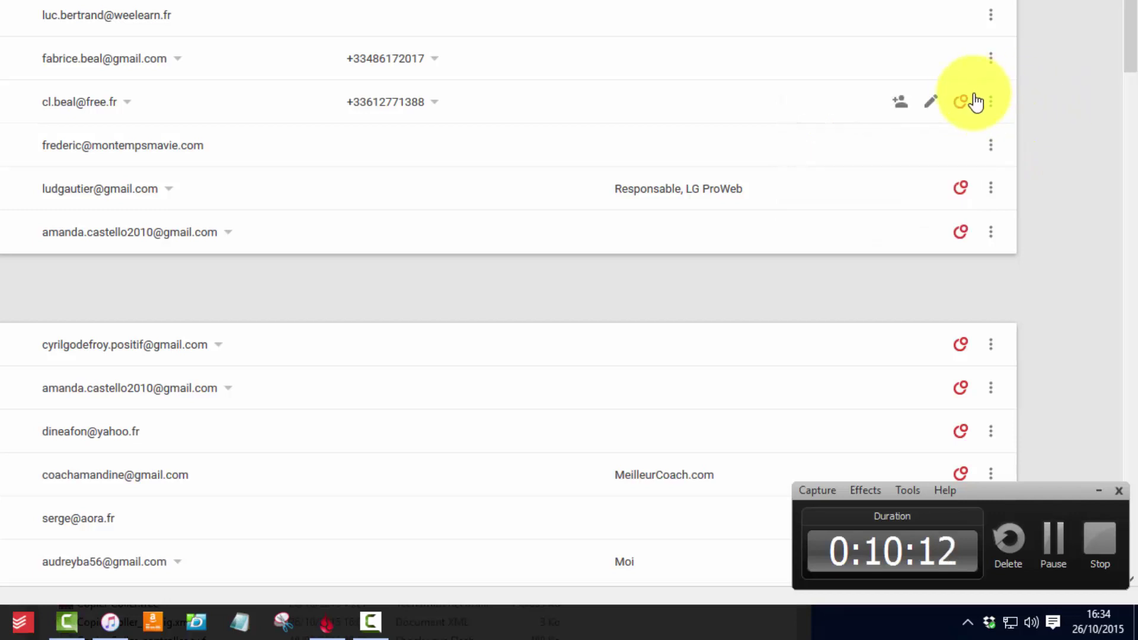
scroll(988, 127, down, 3)
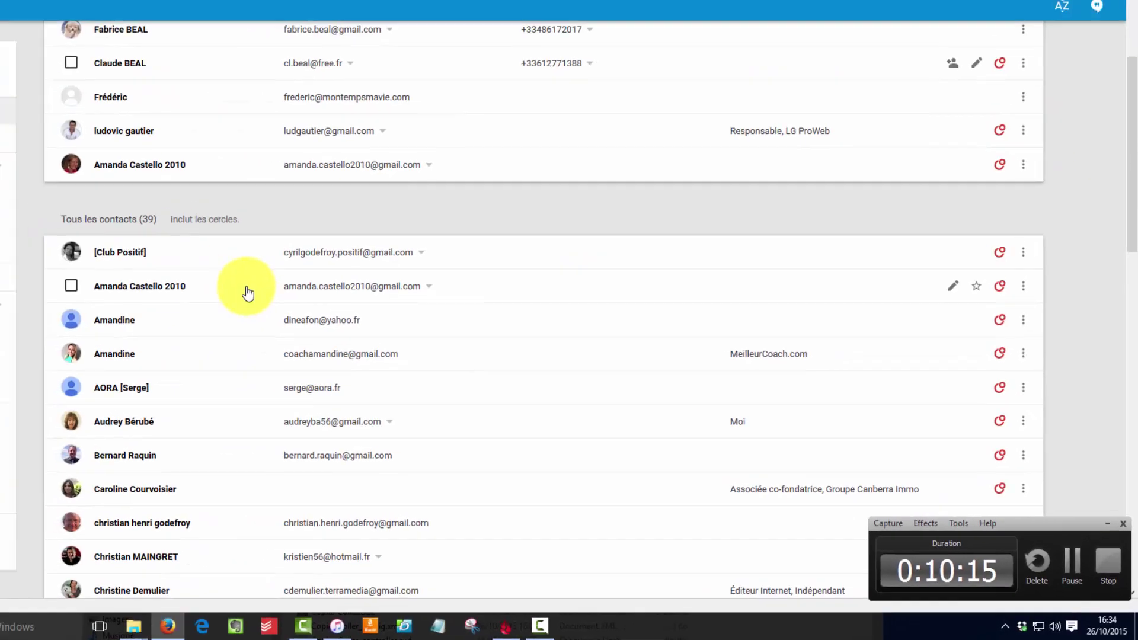
scroll(374, 338, down, 2)
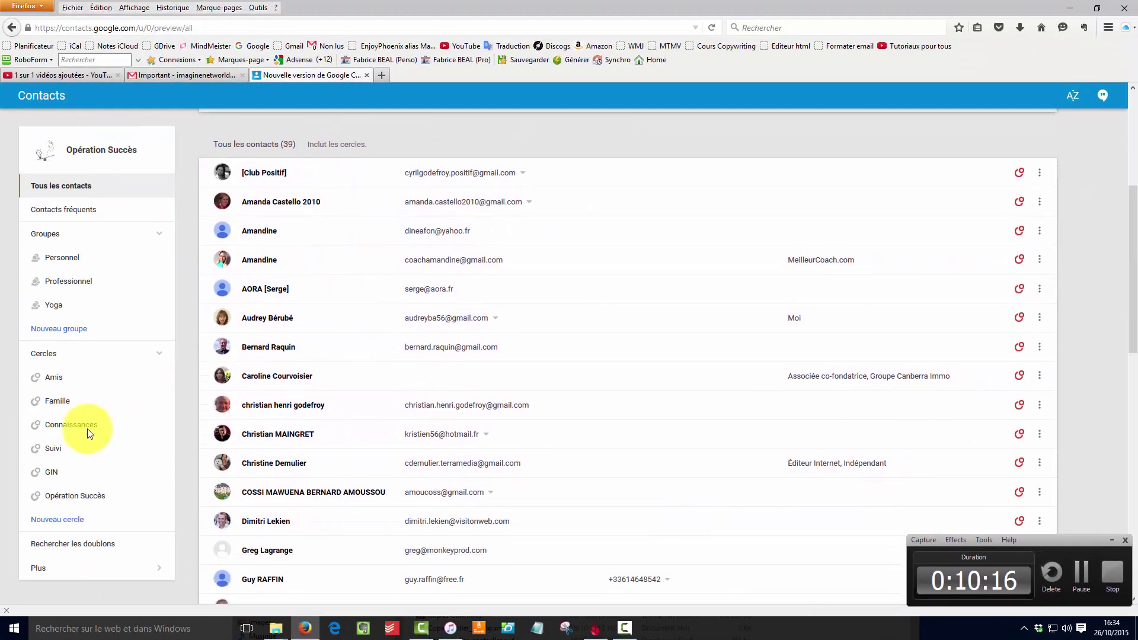
scroll(83, 431, down, 4)
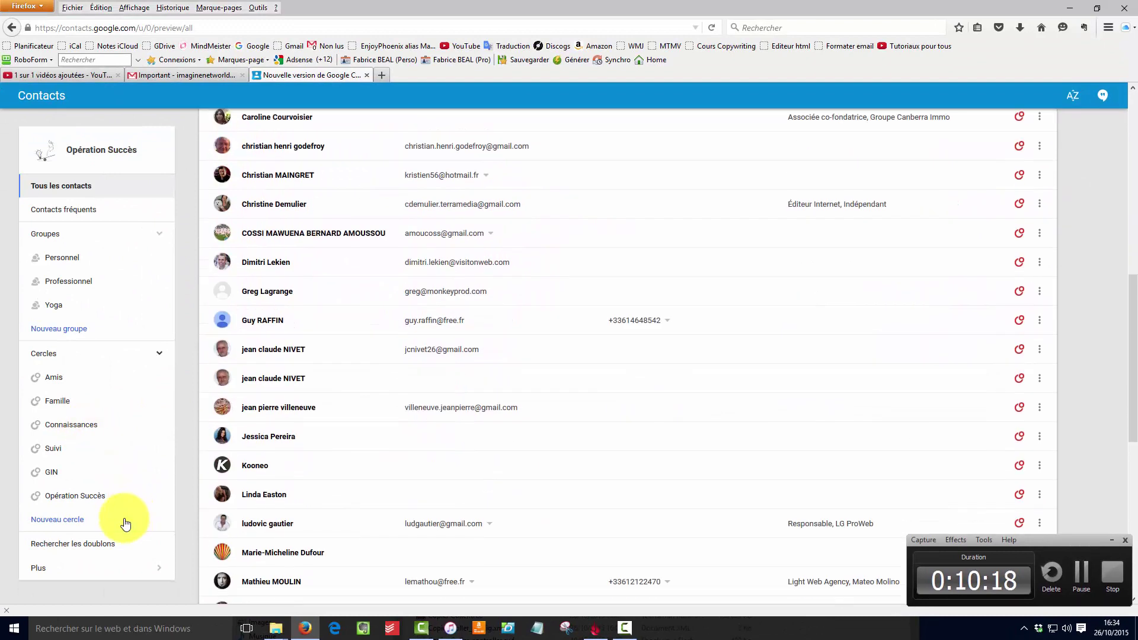
- Expand the additional Contacts options, review the Paramètres dialog's language, phone country code and circle settings, and cancel it
scroll(125, 524, down, 1)
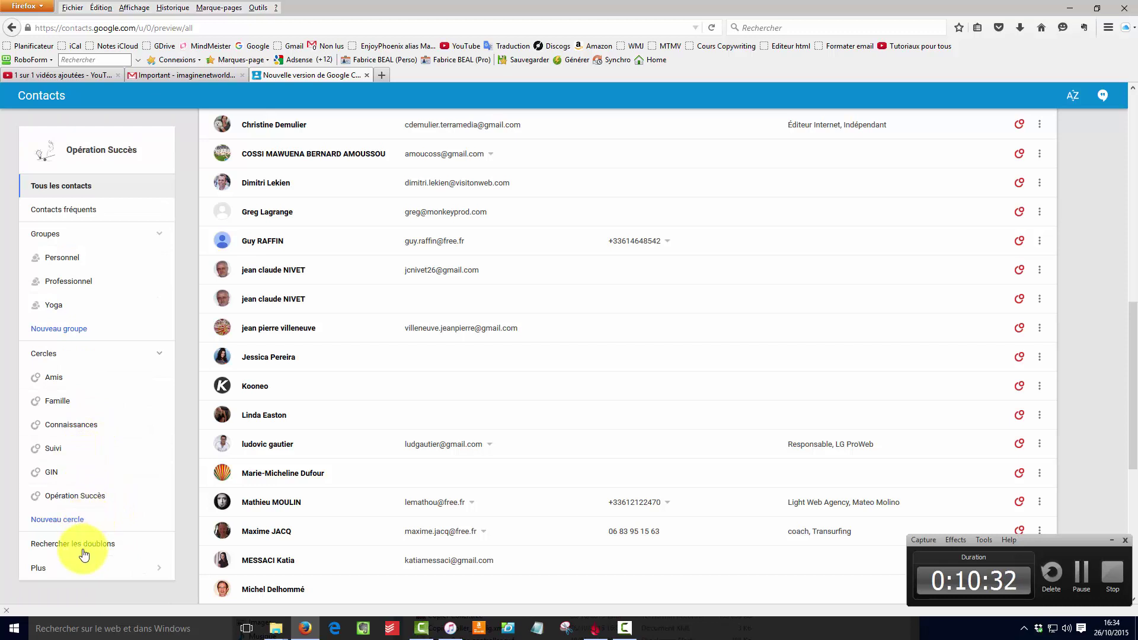
click(41, 569)
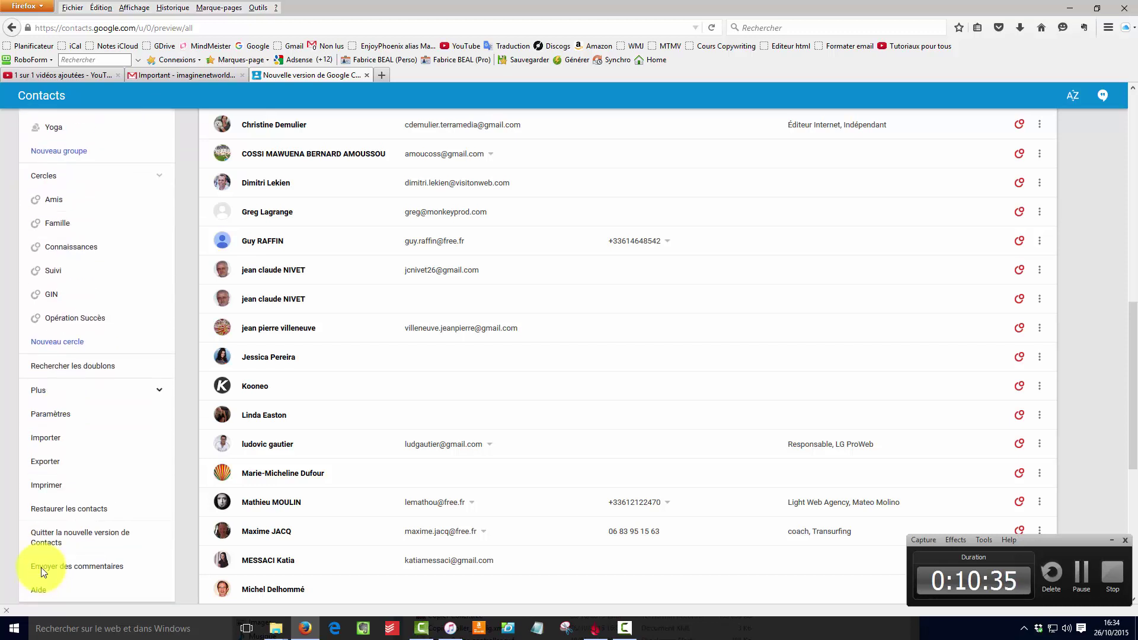
click(66, 417)
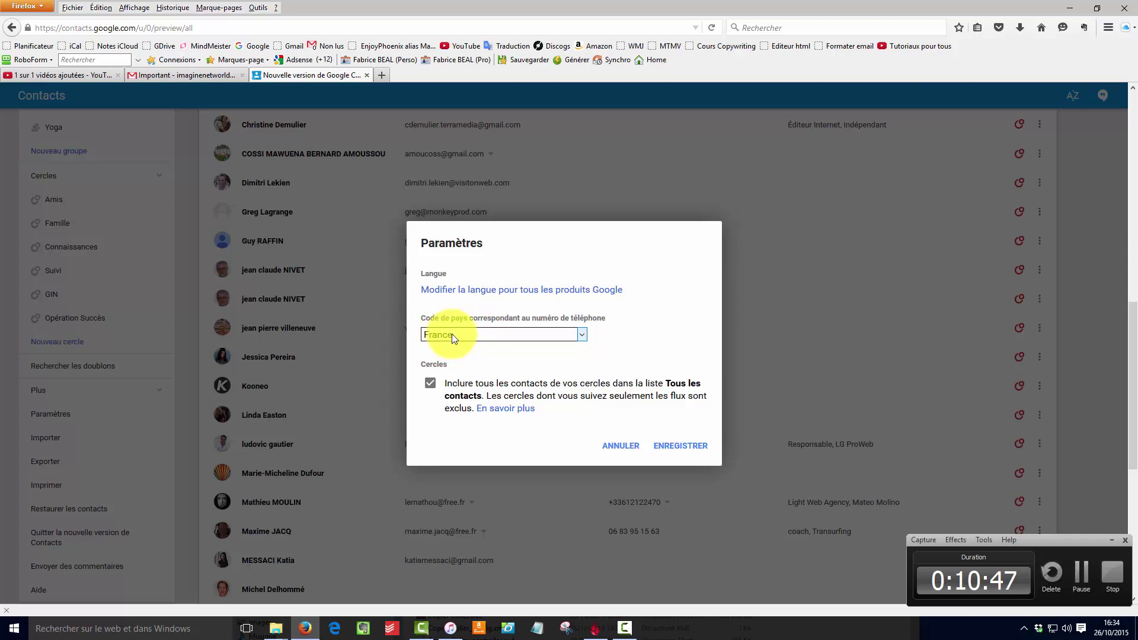
click(616, 447)
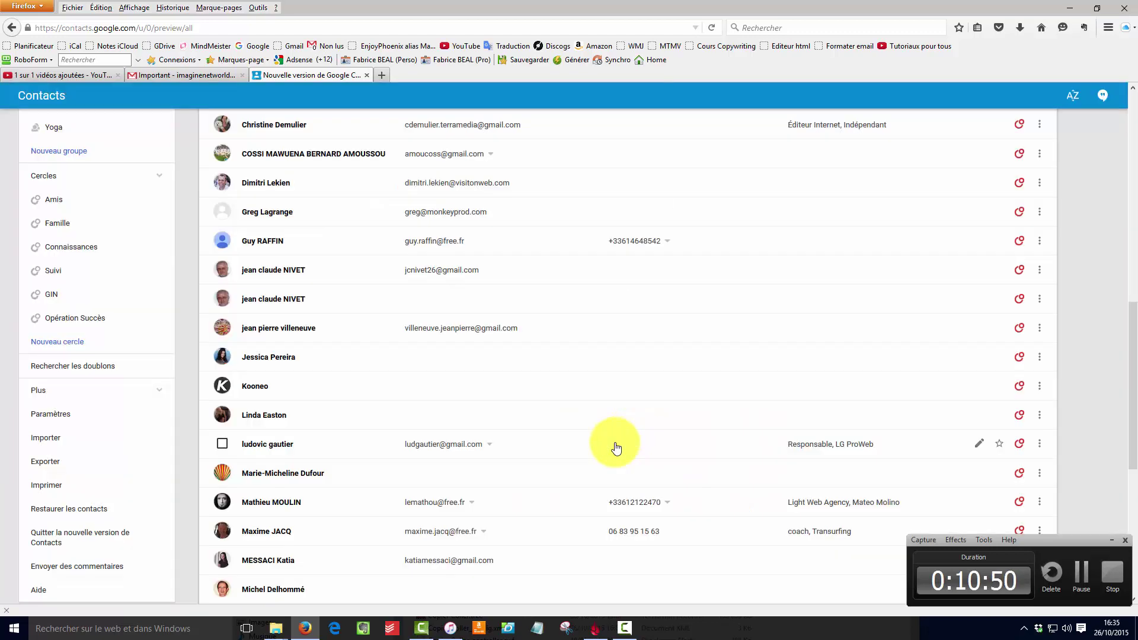
- Review the Importer, Exporter, Imprimer and Restaurer les contacts dialogs one after another, cancelling each without switching to the old Contacts version
click(53, 442)
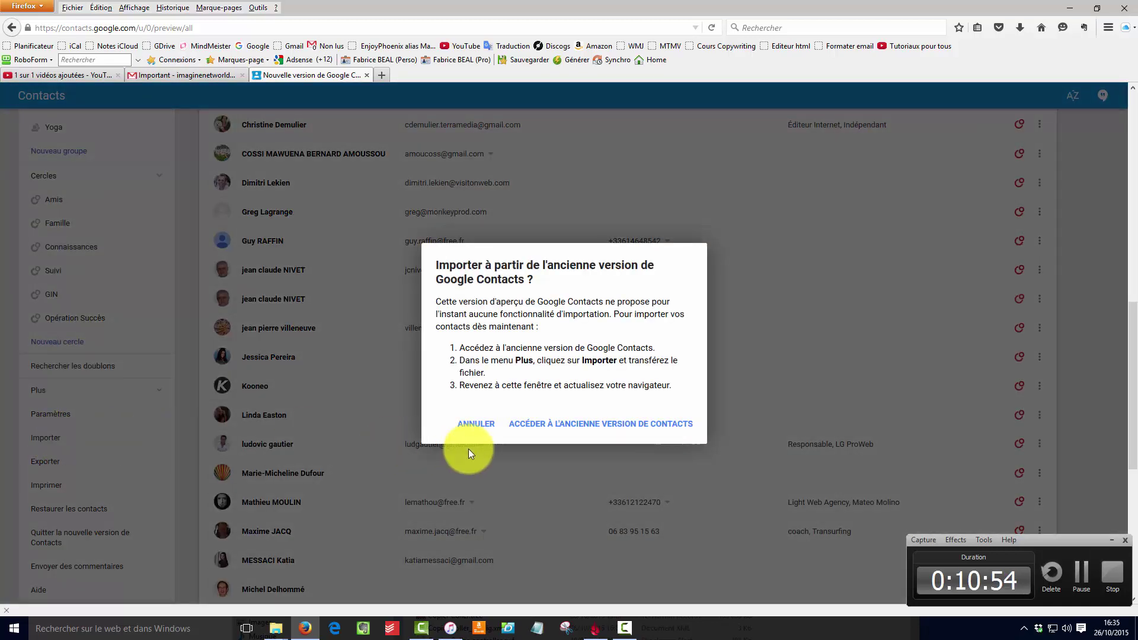
click(472, 423)
click(38, 467)
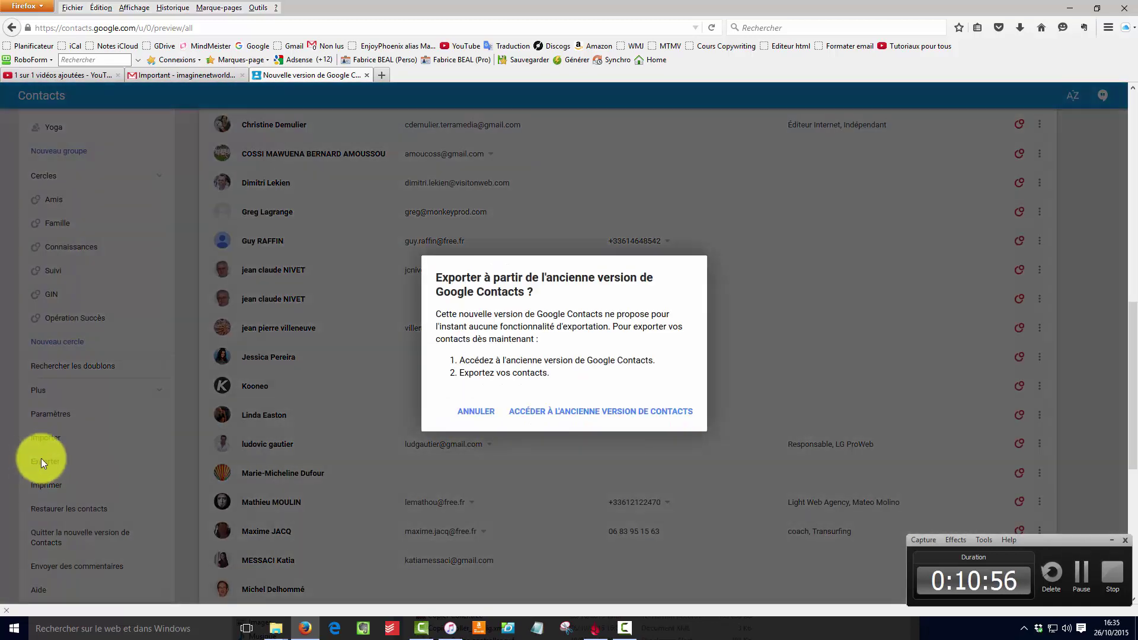
click(473, 412)
click(55, 487)
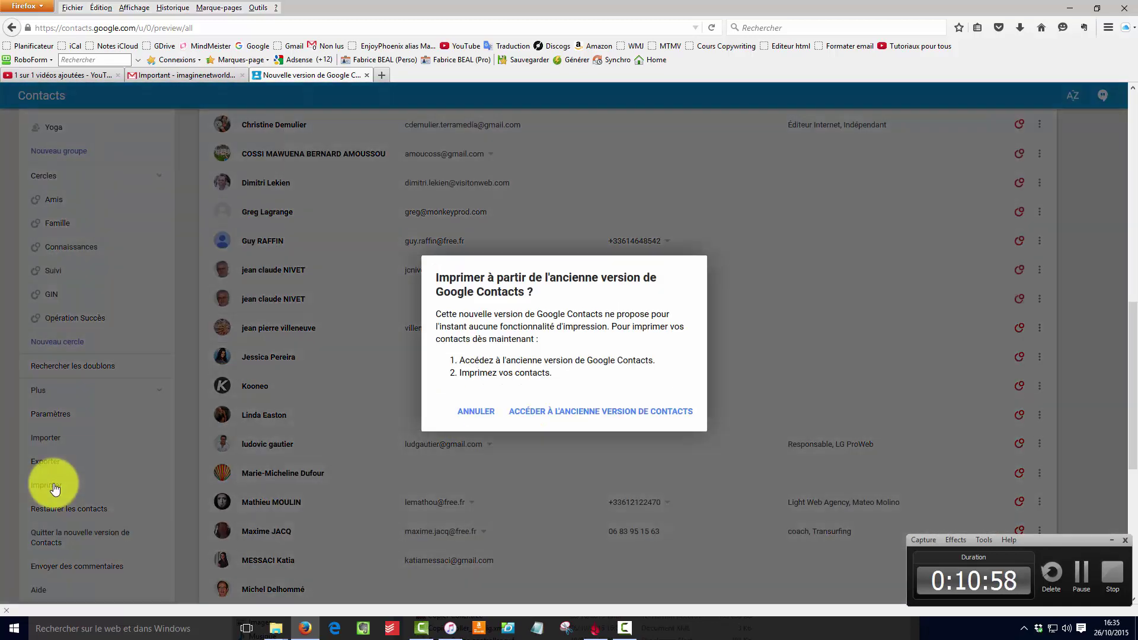
click(474, 412)
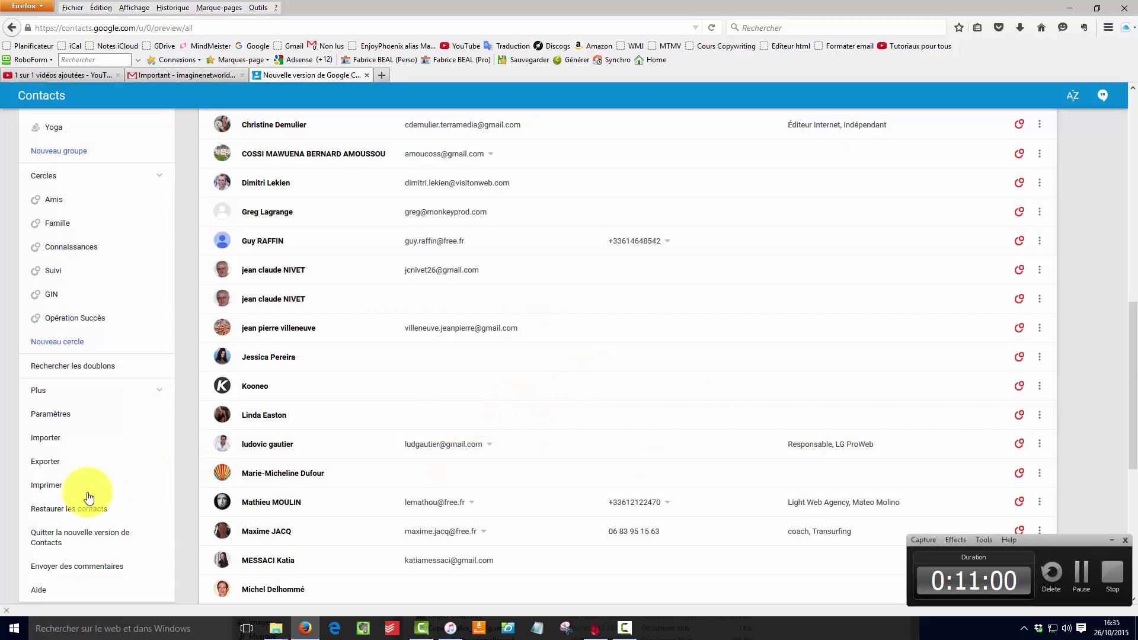
click(66, 511)
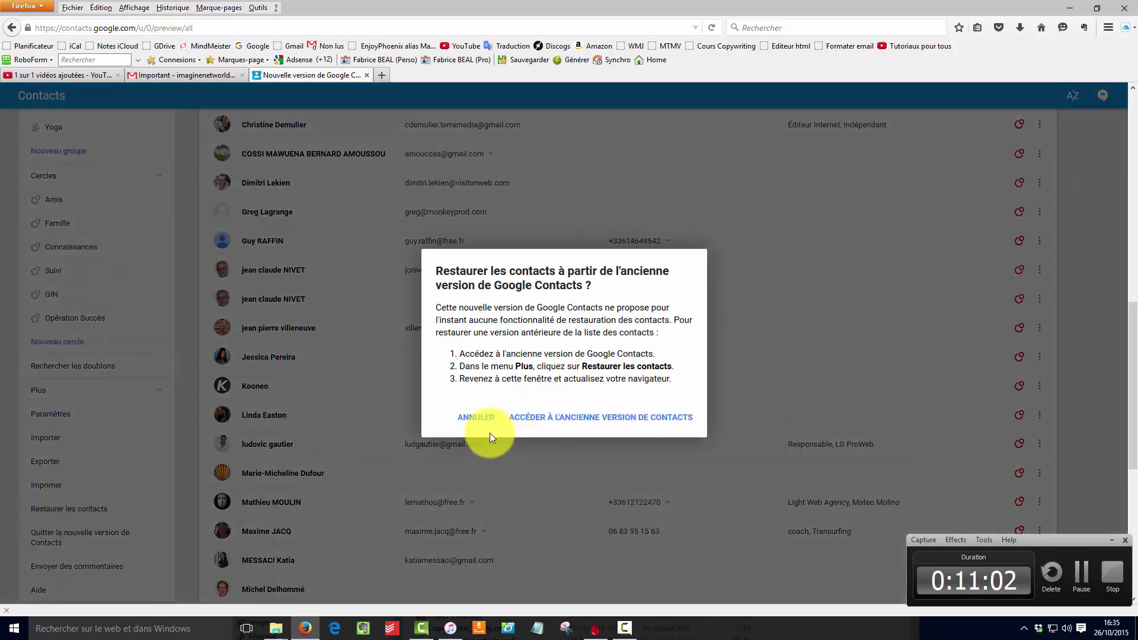
click(478, 417)
- Return to the frequent contacts at the start of the list, and close Google Contacts to go back to Gmail
scroll(94, 470, up, 6)
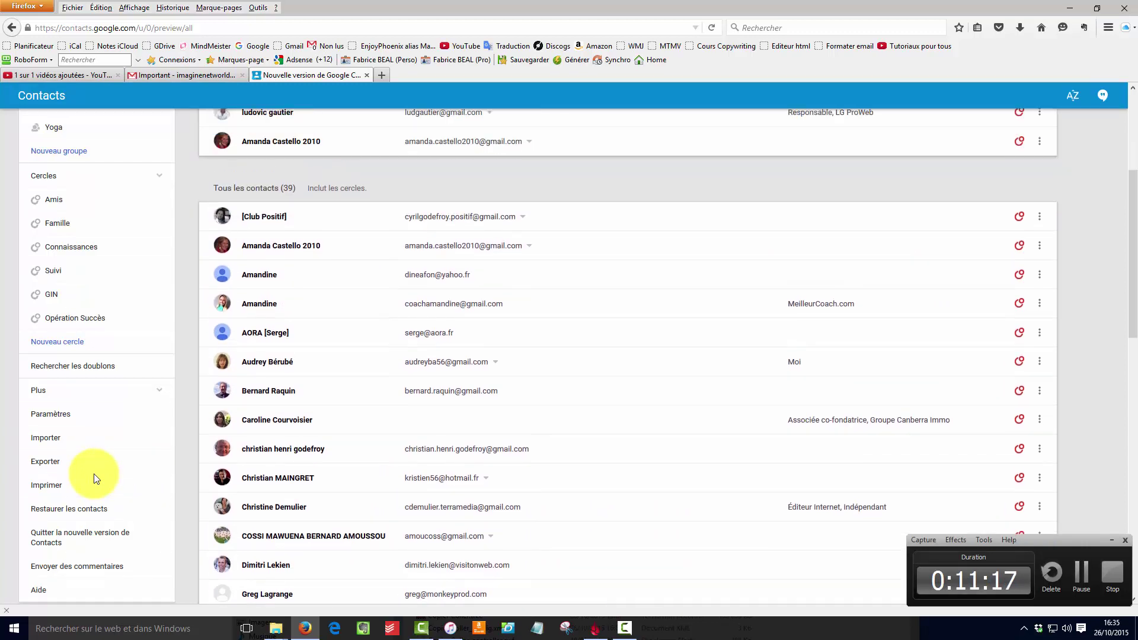
scroll(95, 478, up, 5)
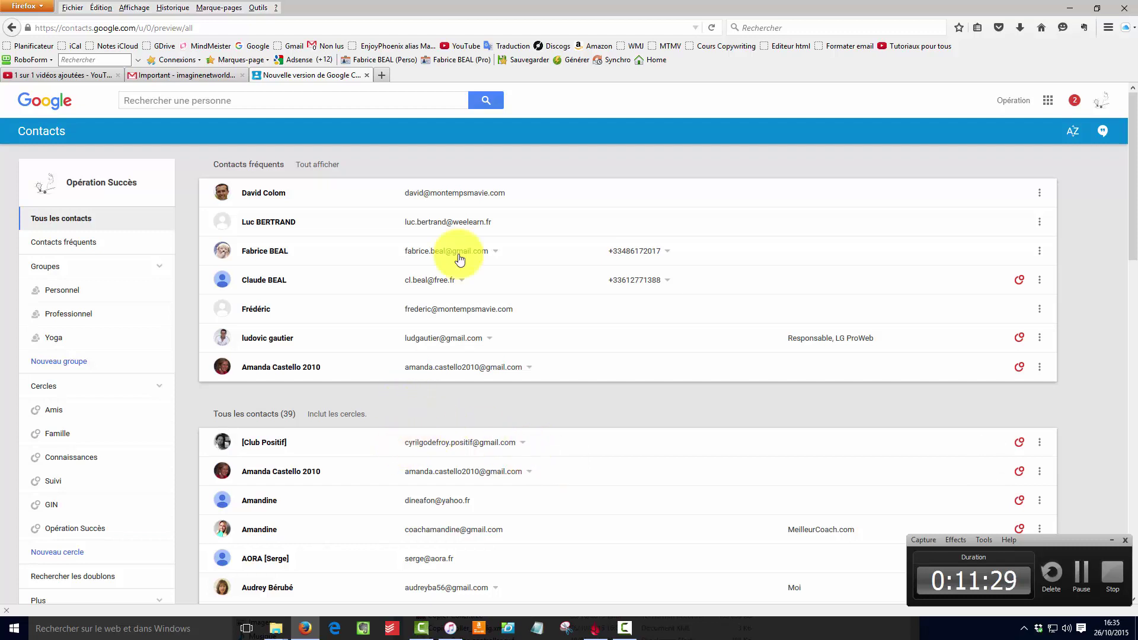
click(367, 76)
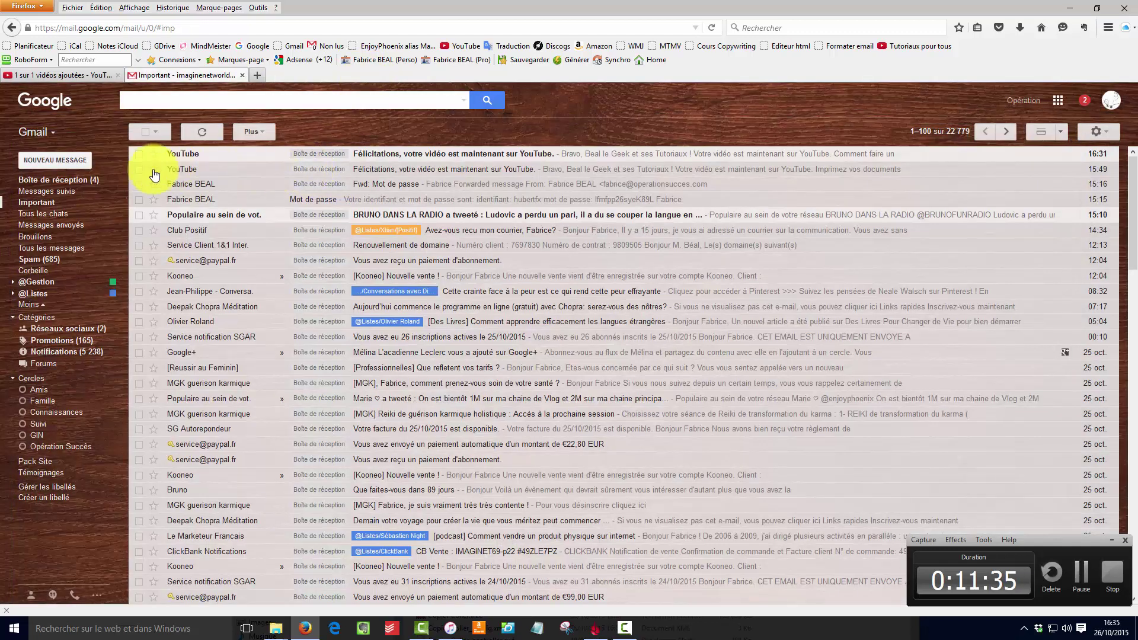